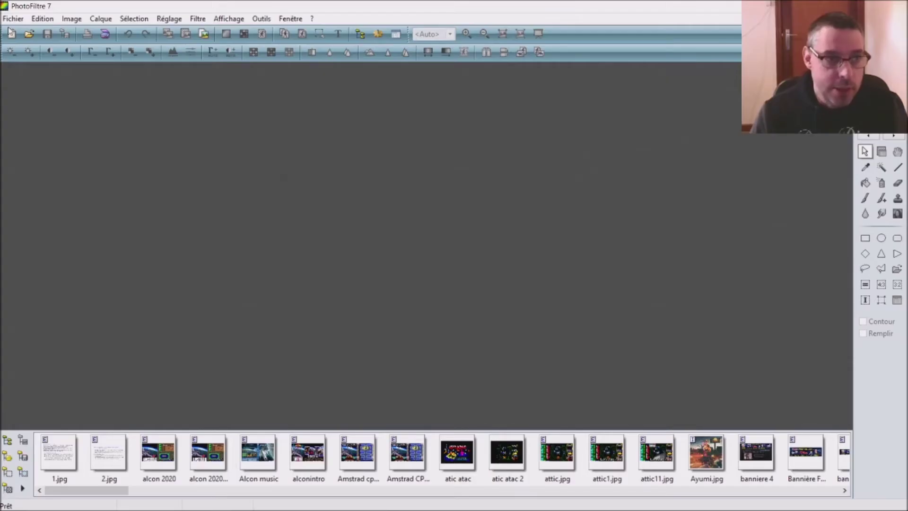
click(12, 19)
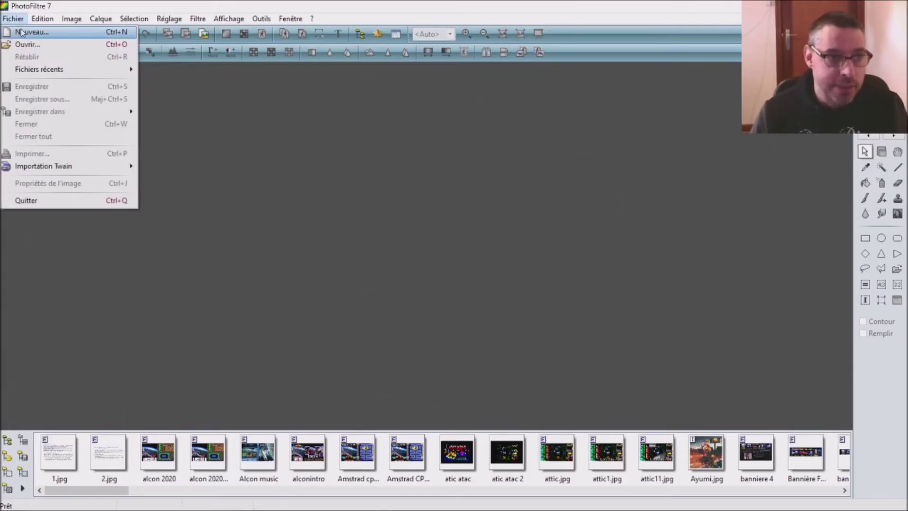
click(21, 33)
click(464, 366)
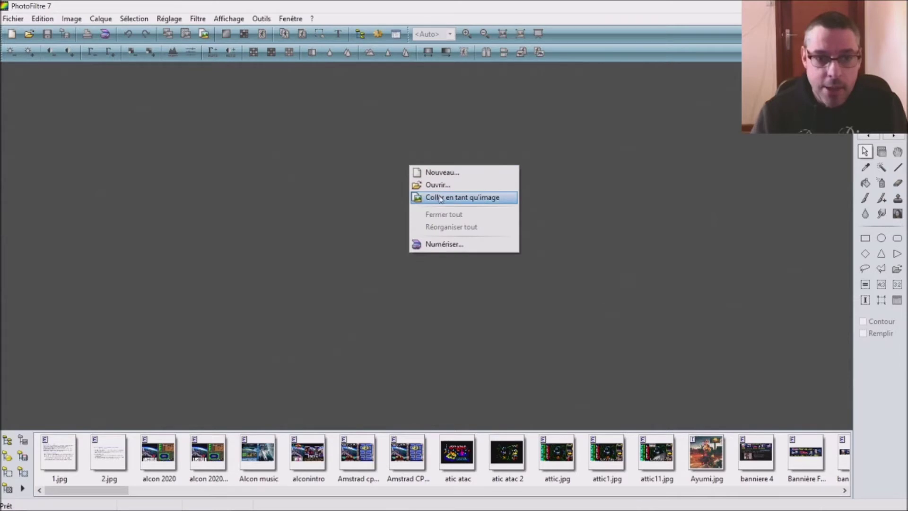
Paste the copied roast chicken picture as a new image and resize it to 2560 × 1440 pixels without keeping proportions
click(439, 195)
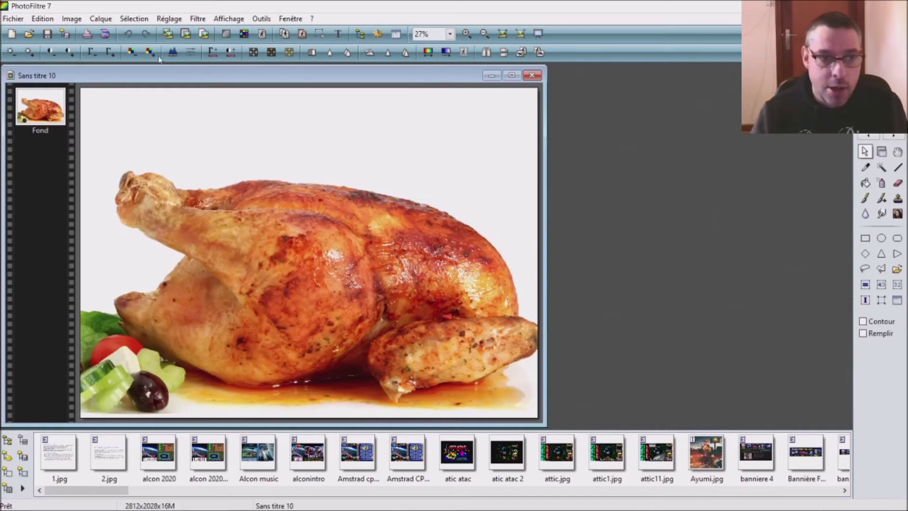
click(72, 18)
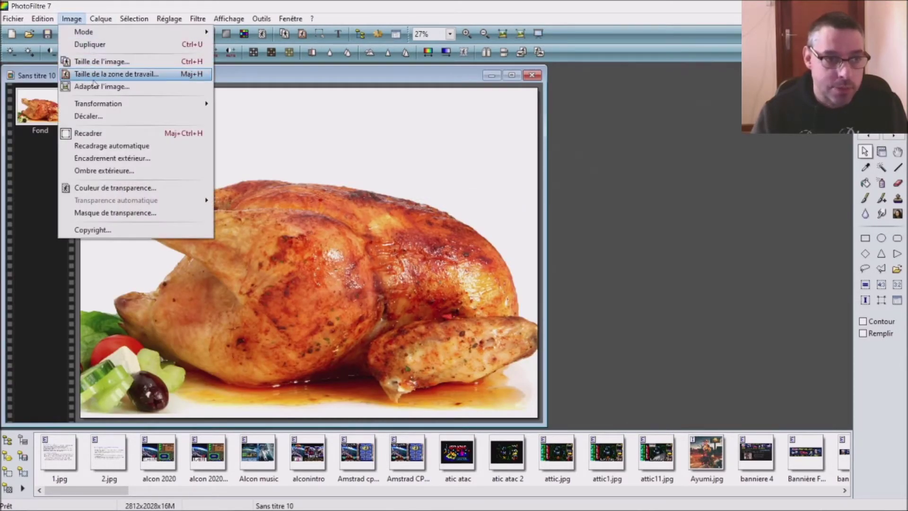
click(101, 61)
text(2560)
click(384, 291)
double_click(402, 240)
text(1440)
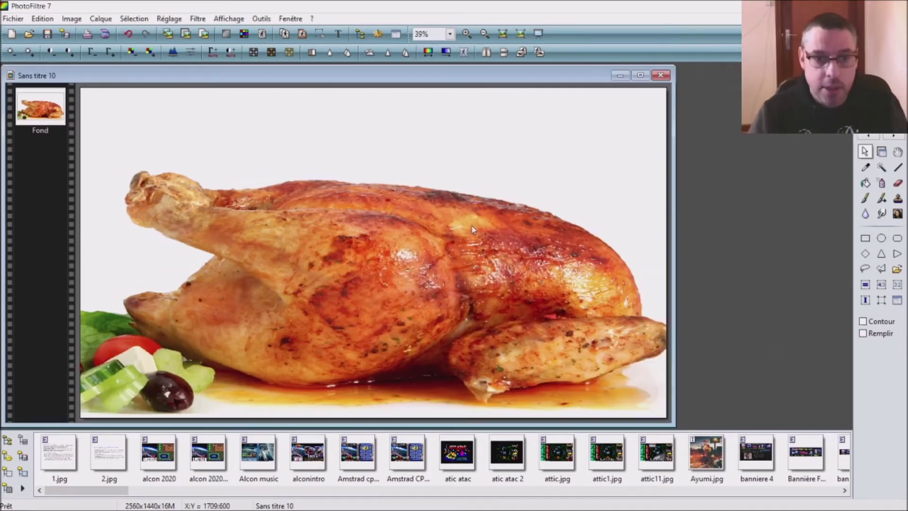
click(454, 349)
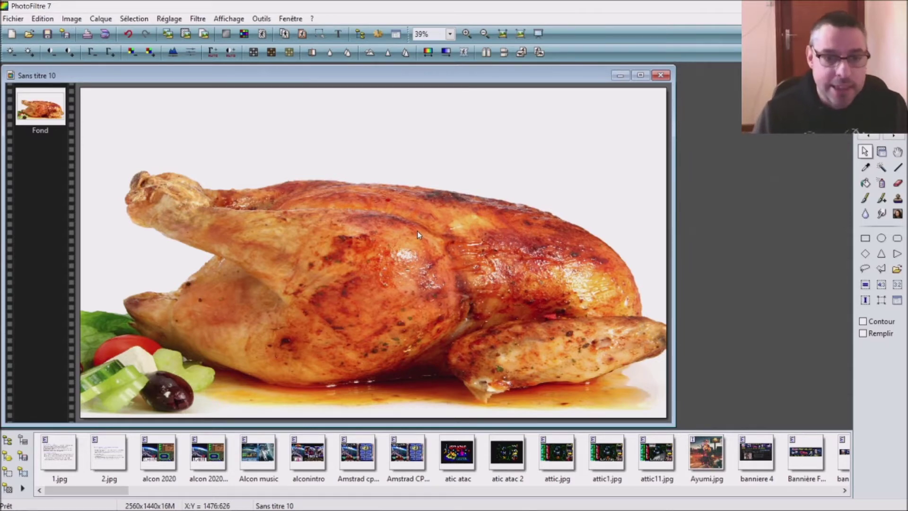
Switch to the browser and examine the YouTube banner dimension template with its text and logo safe area
click(245, 500)
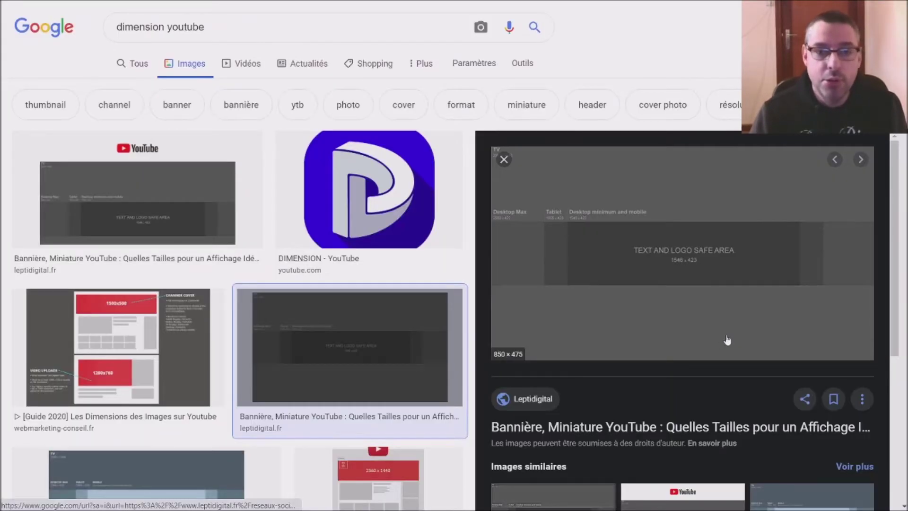
mouse_move(2, 4)
mouse_move(811, 258)
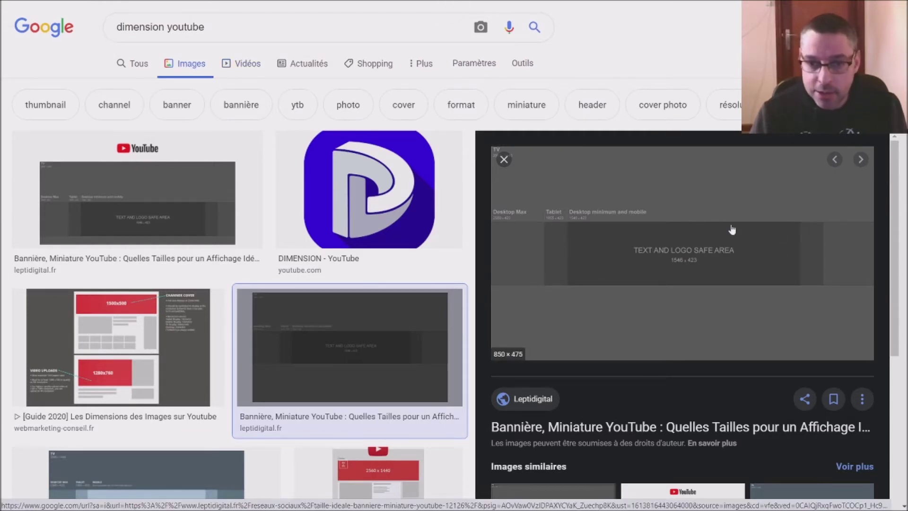
right_click(694, 256)
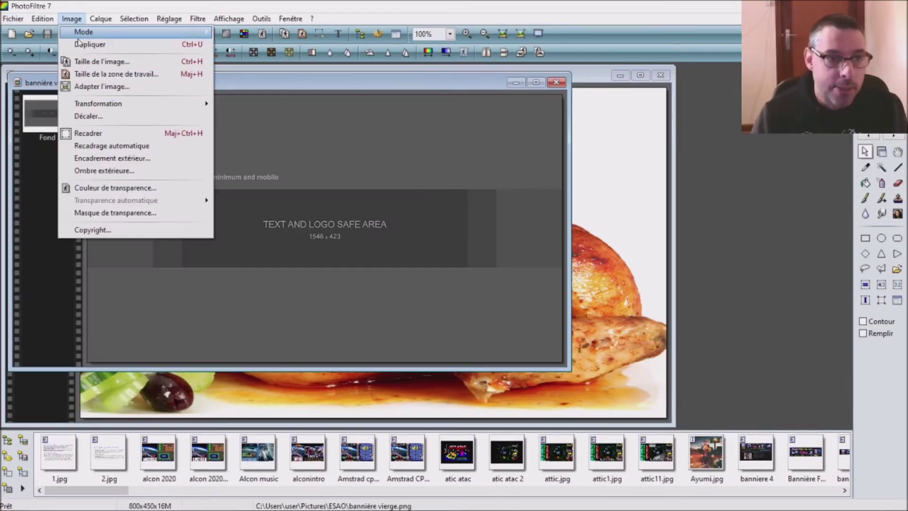
Resize the blank banner template bannière vierge.png to 2560 × 1440 pixels
click(91, 63)
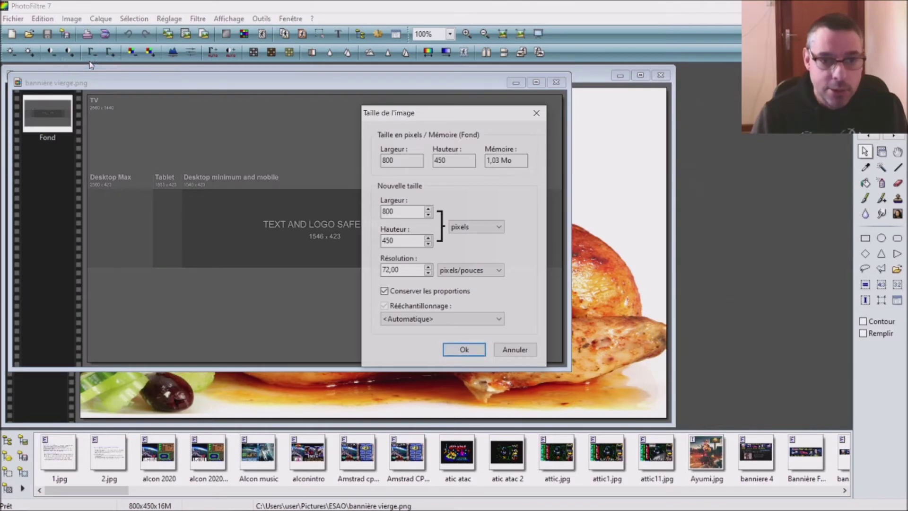
double_click(397, 211)
text(2560)
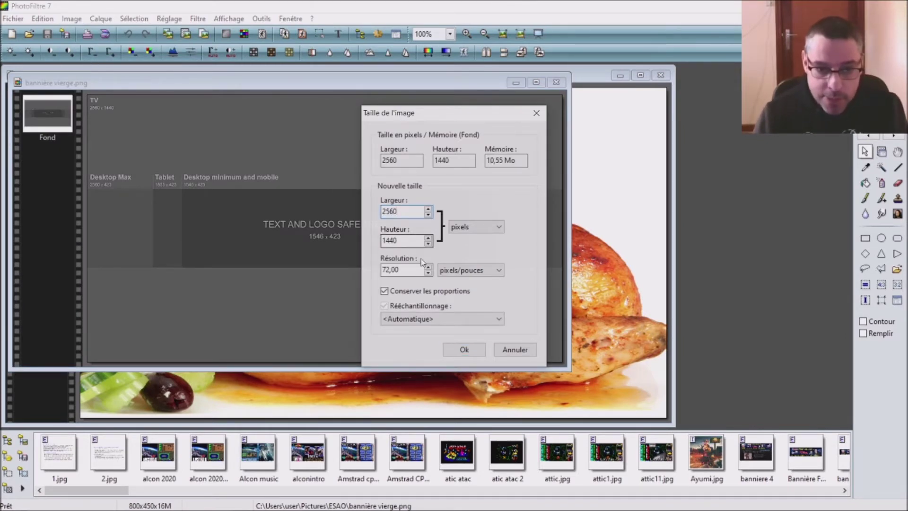
click(477, 350)
Copy the resized banner template and paste it as a layer over the roast chicken image
click(42, 19)
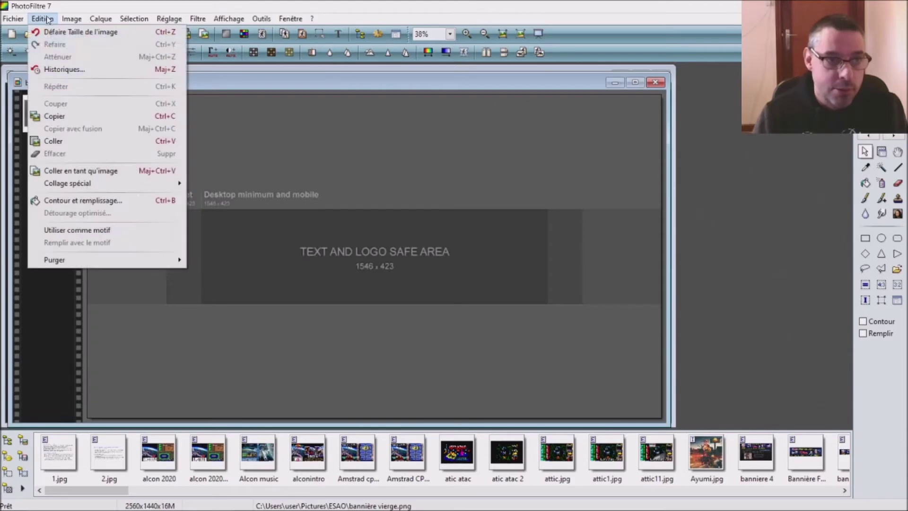
click(71, 116)
click(160, 67)
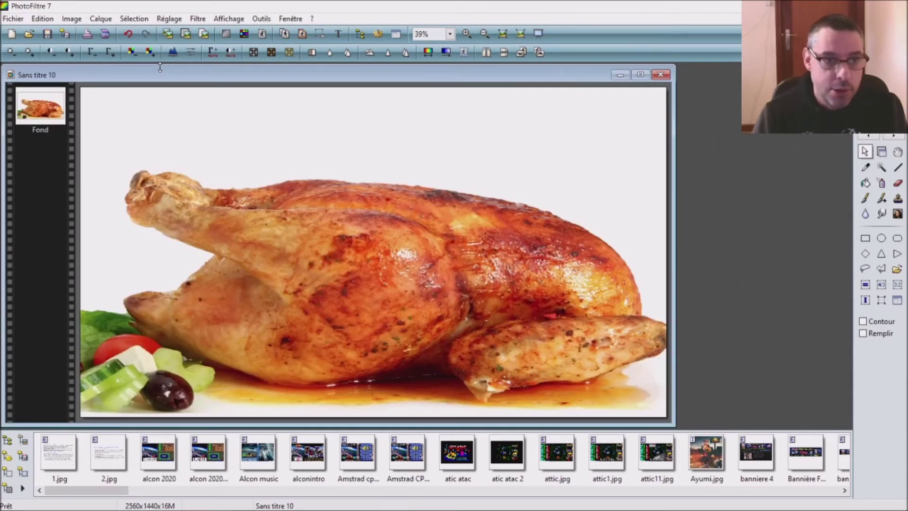
key(ctrl+v)
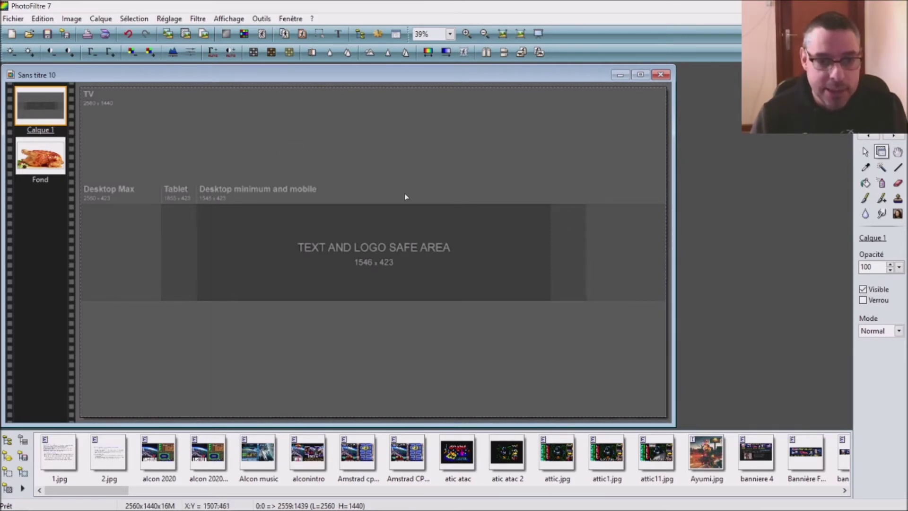
Set the opacity of the banner template layer to 65%
right_click(37, 107)
click(59, 150)
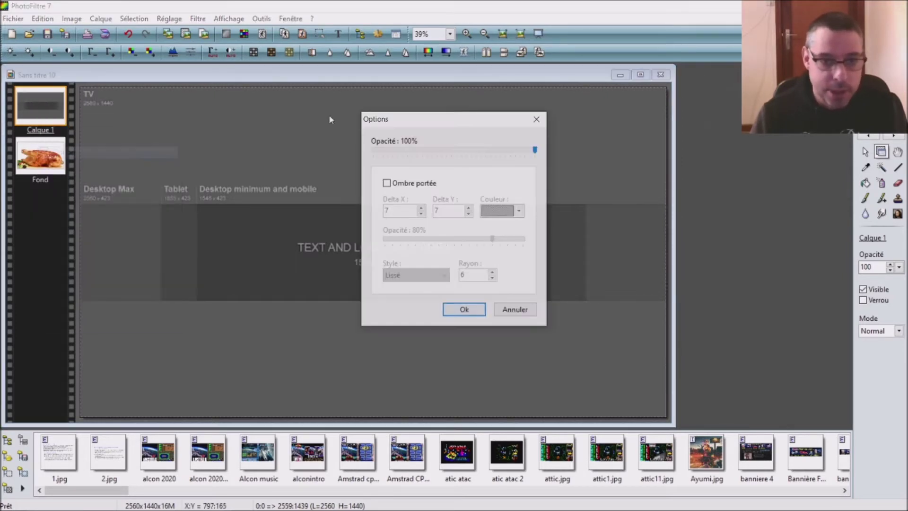
drag(536, 152, 471, 155)
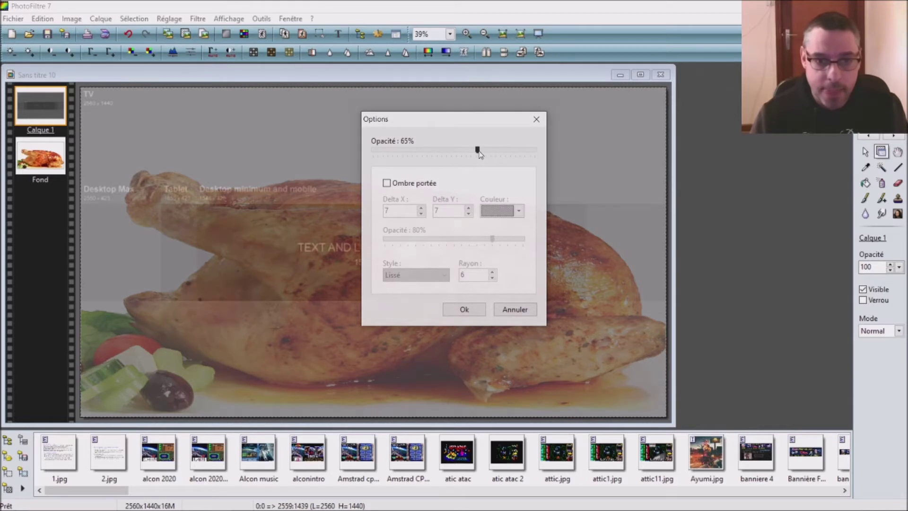
click(453, 310)
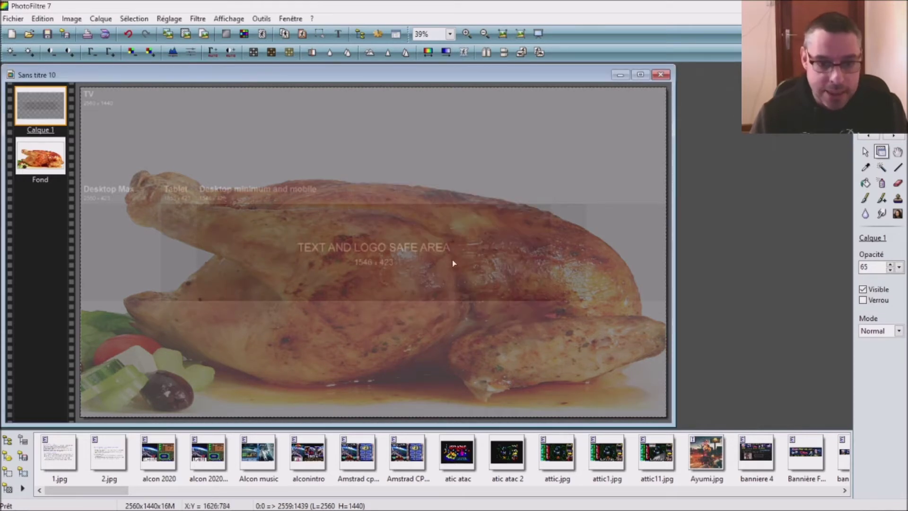
Add the yellow text "La cuisine facile" and place it in the upper part of the safe area
scroll(429, 163, up, 2)
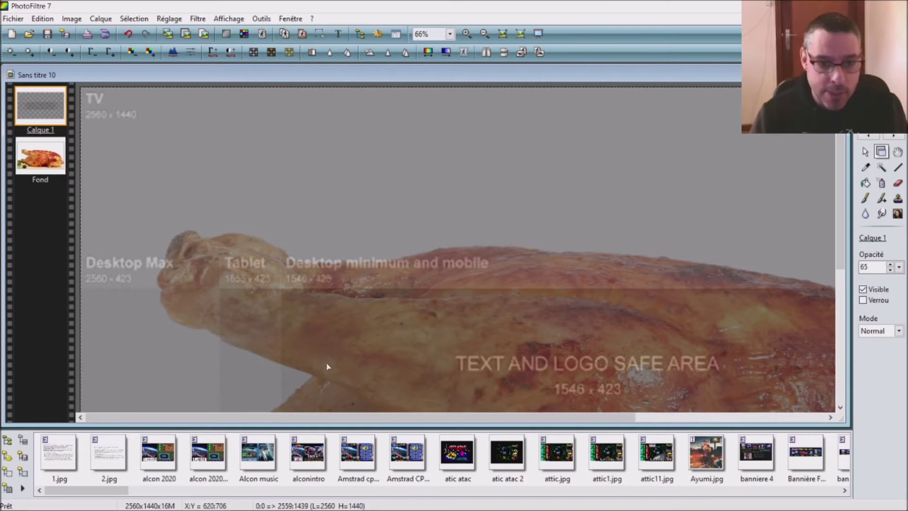
scroll(385, 221, up, 1)
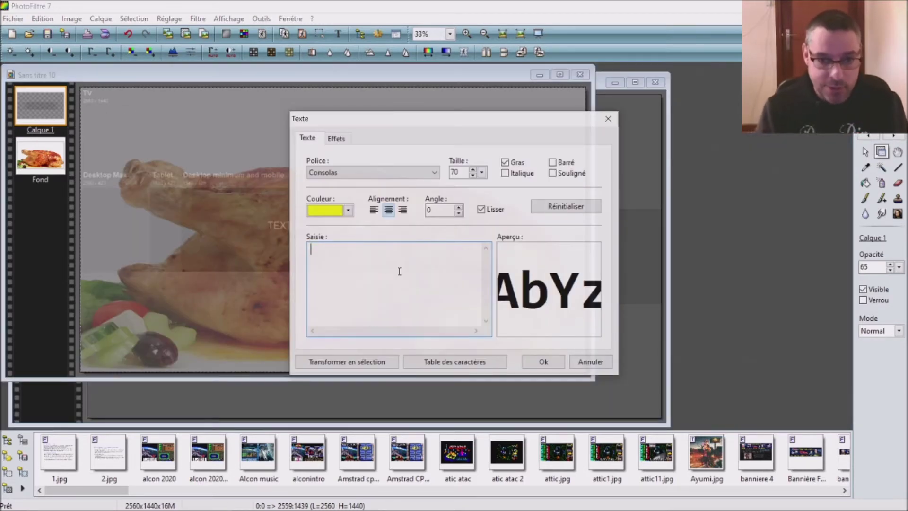
text(La cuisine facile)
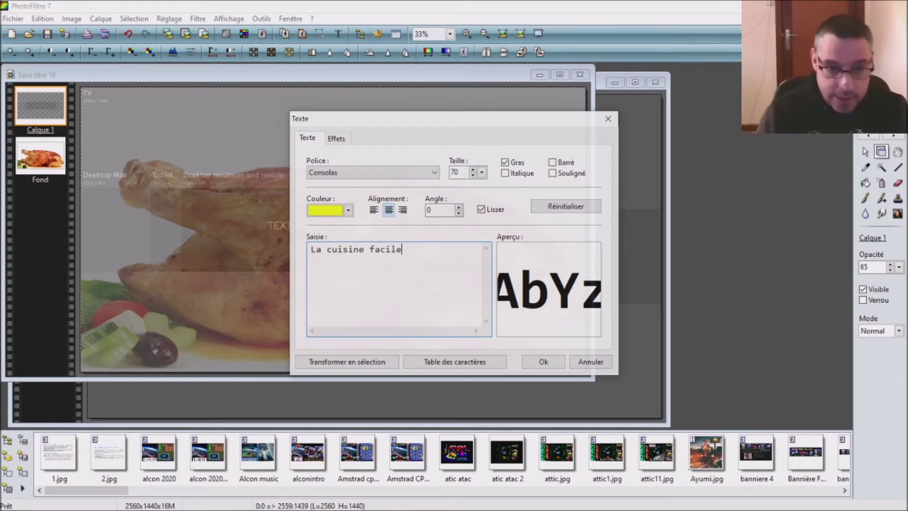
click(544, 362)
drag(281, 204, 257, 204)
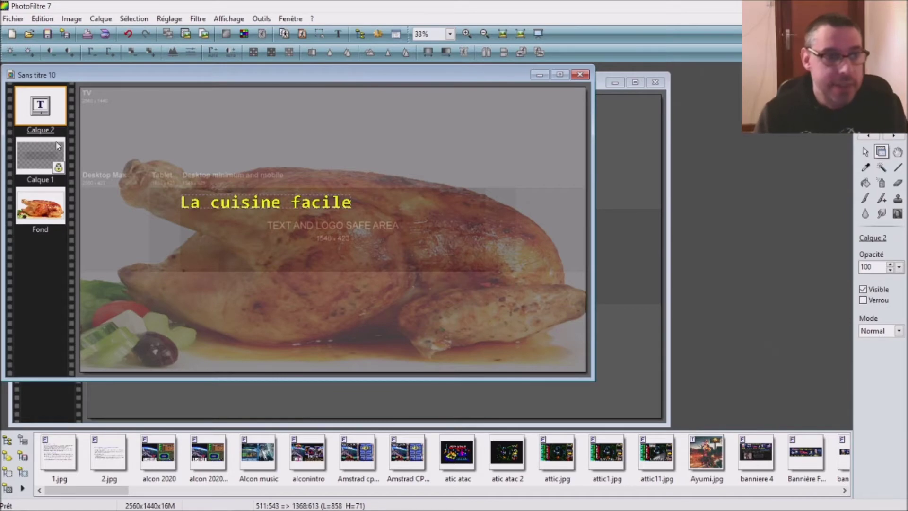
Preview the banner template layer at 1% and 55% opacity, then discard the change
right_click(57, 145)
click(76, 196)
drag(478, 151, 346, 153)
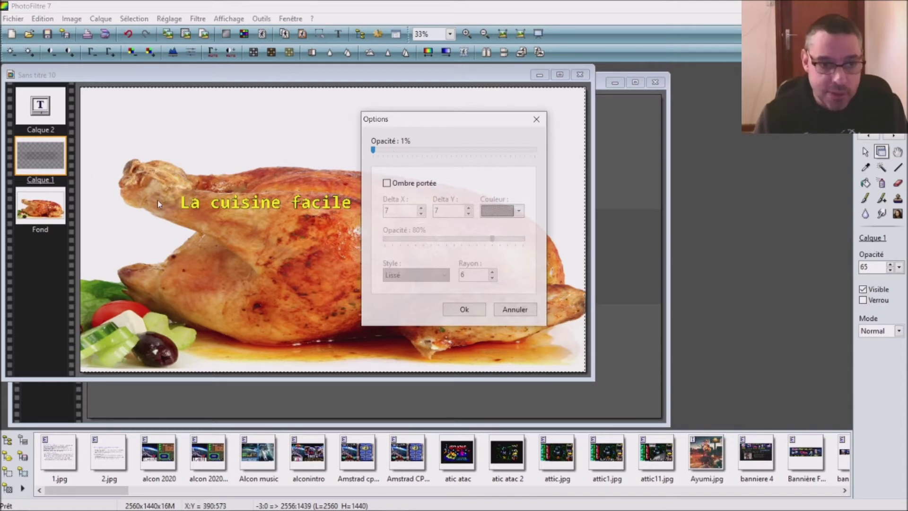
drag(373, 150, 461, 150)
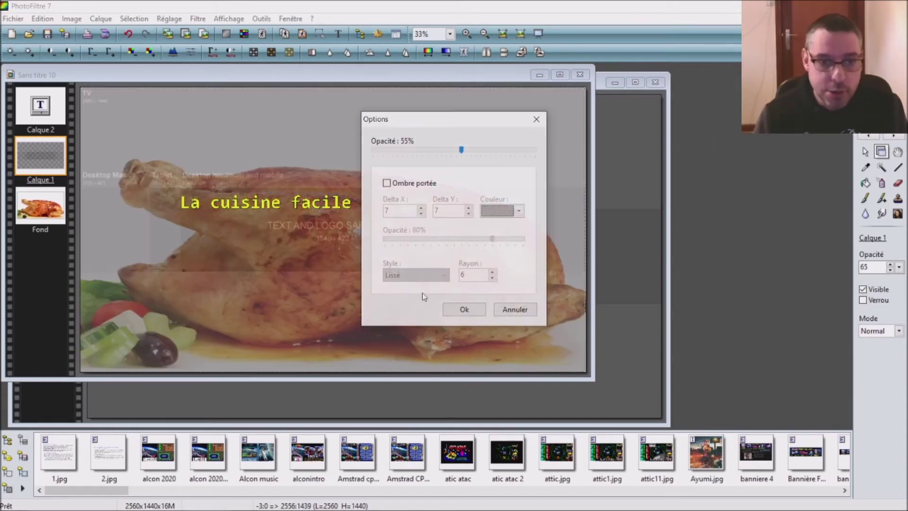
click(519, 309)
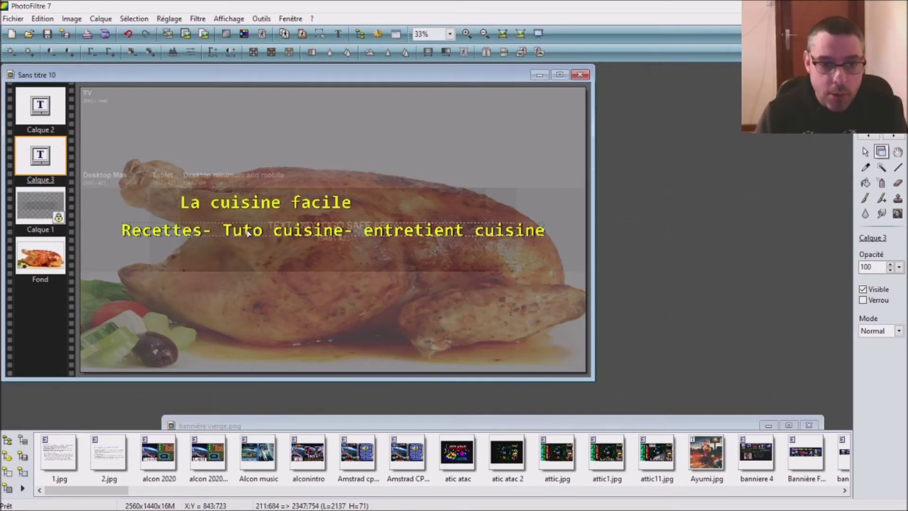
Set the font size of the "Recettes- Tuto cuisine- entretient cuisine" text layer to 50
key(ctrl+minus)
key(ctrl+plus)
key(ctrl+plus)
key(ctrl+plus)
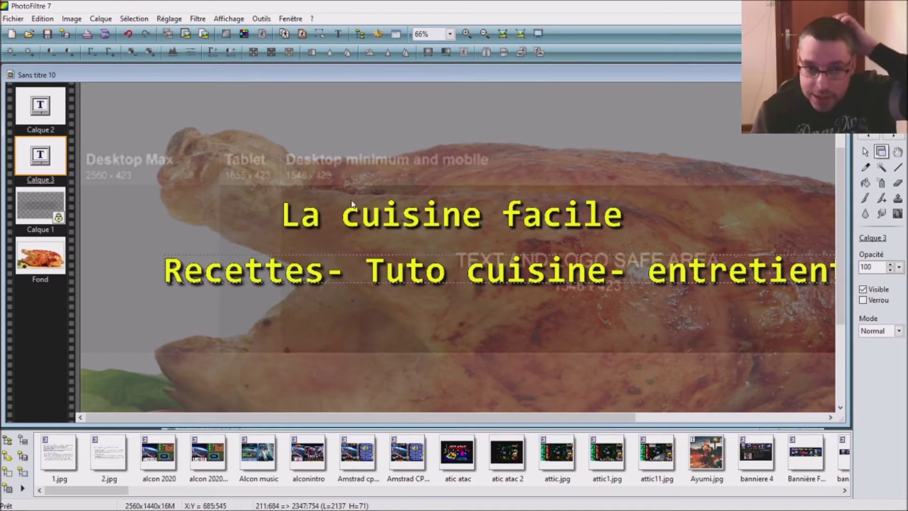
key(ctrl+minus)
key(ctrl+minus)
key(ctrl+minus)
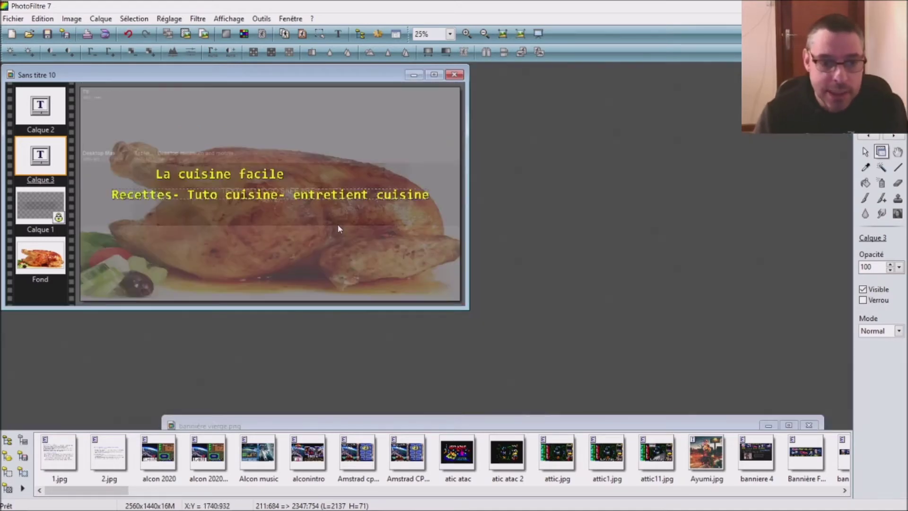
right_click(51, 157)
click(85, 204)
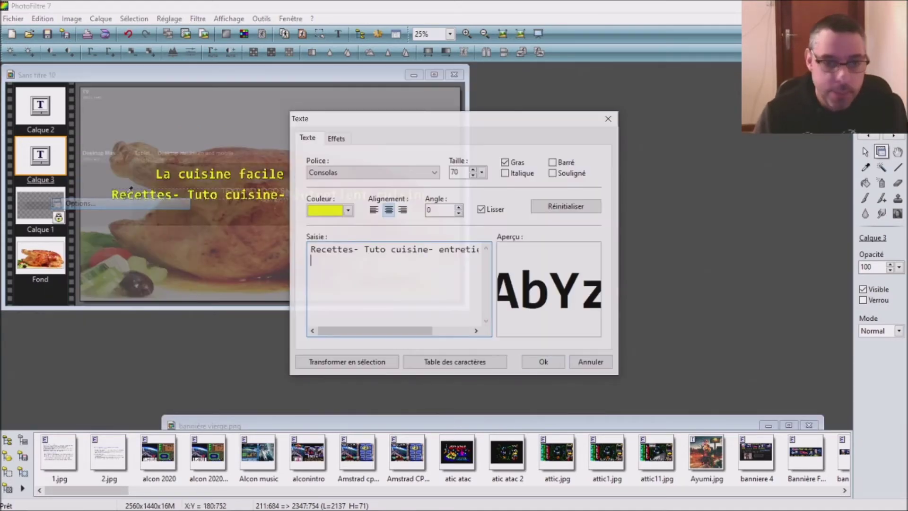
click(460, 172)
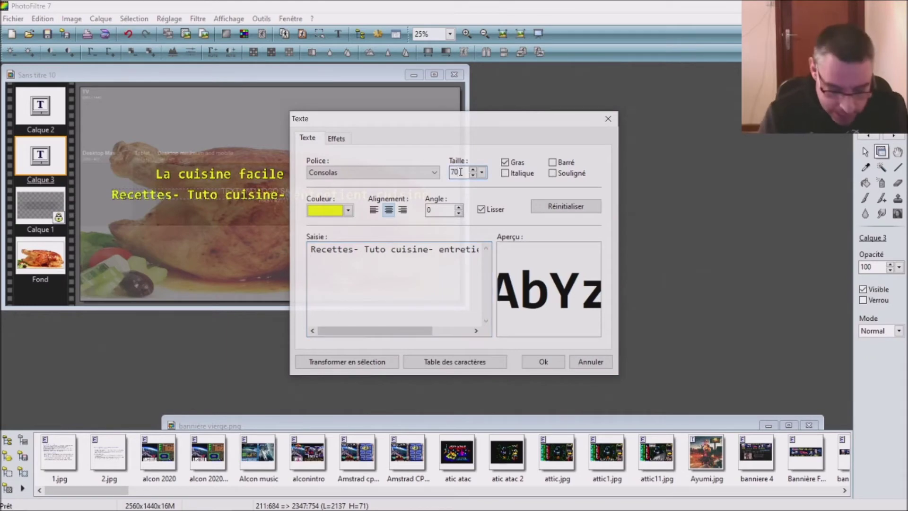
key(BackSpace)
key(BackSpace)
text(50)
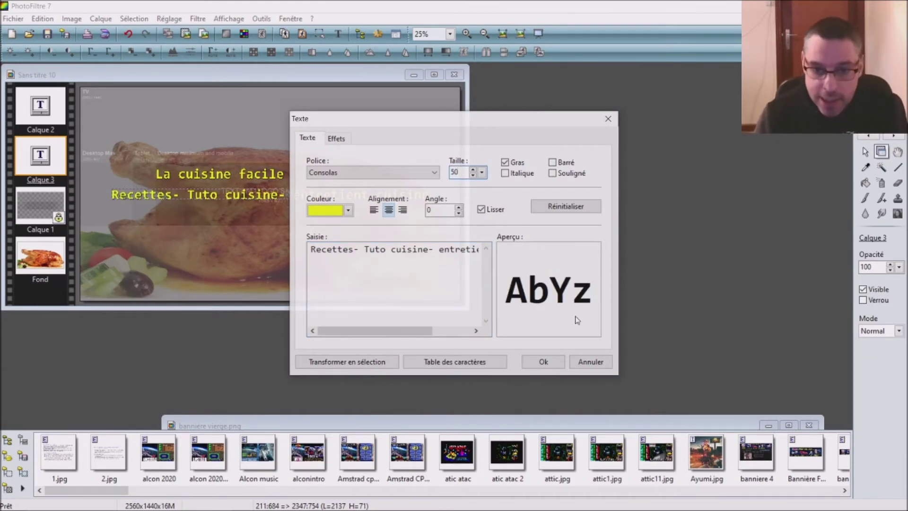
click(544, 361)
scroll(262, 206, up, 2)
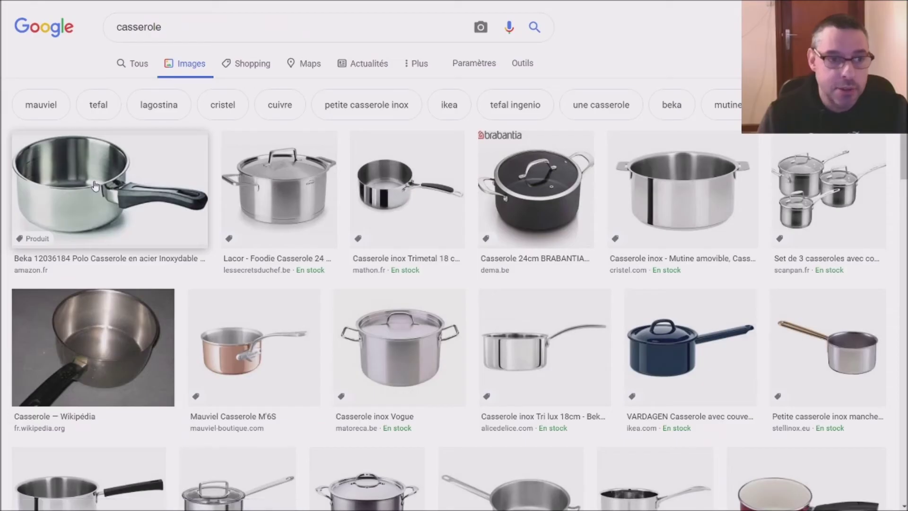
Choose the Casserole inox Vogue picture in the image results and open the remove.bg site from the search results
click(400, 363)
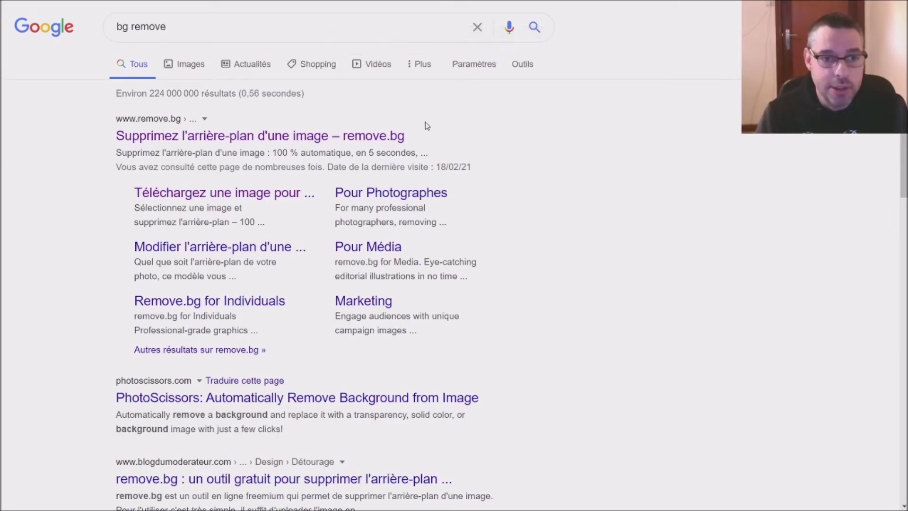
click(374, 137)
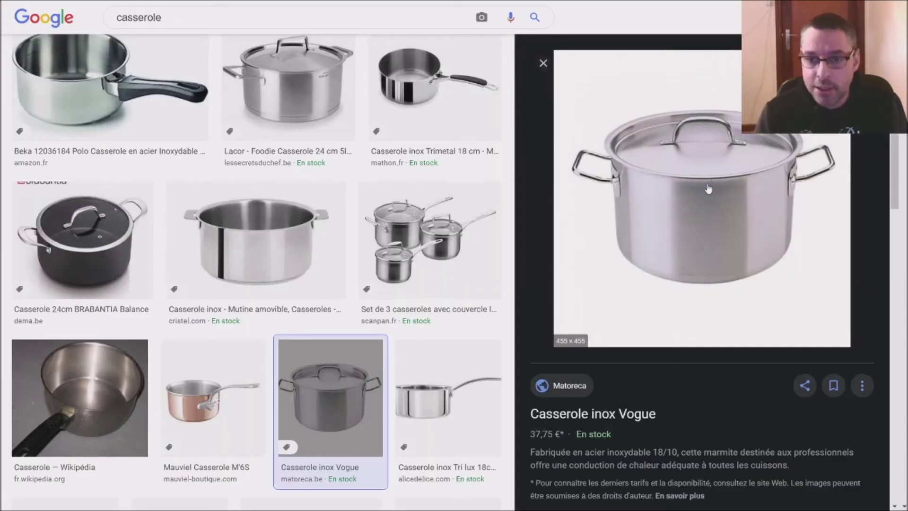
Copy the image address of the Casserole inox Vogue picture and submit it as the image URL in remove.bg
right_click(708, 188)
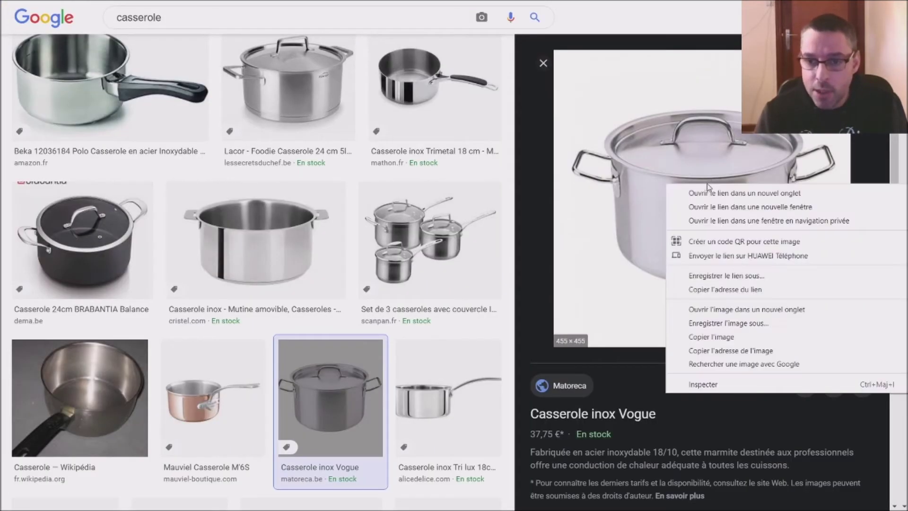
click(757, 350)
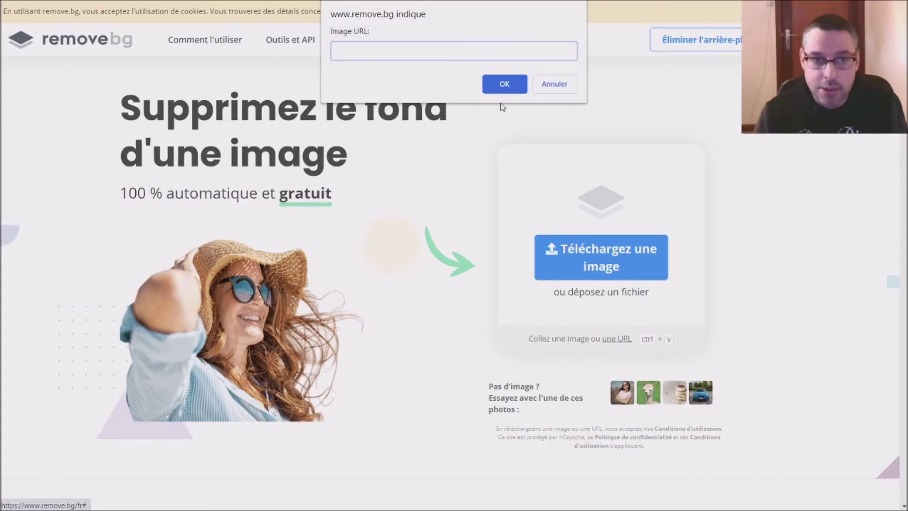
right_click(482, 52)
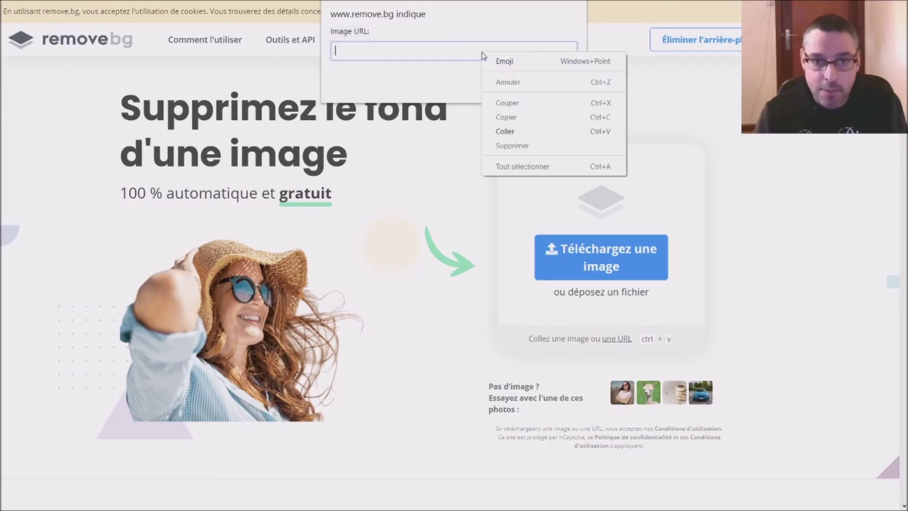
click(533, 131)
click(498, 84)
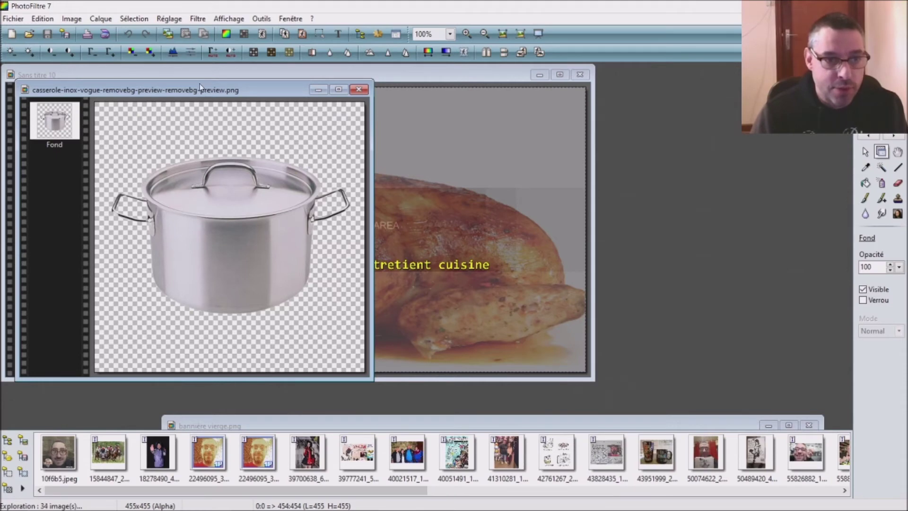
Copy the cut-out pot into the banner in PhotoFiltre and place it between the two titles, near the left end of the safe area
right_click(29, 109)
click(61, 116)
click(416, 70)
right_click(30, 136)
click(64, 141)
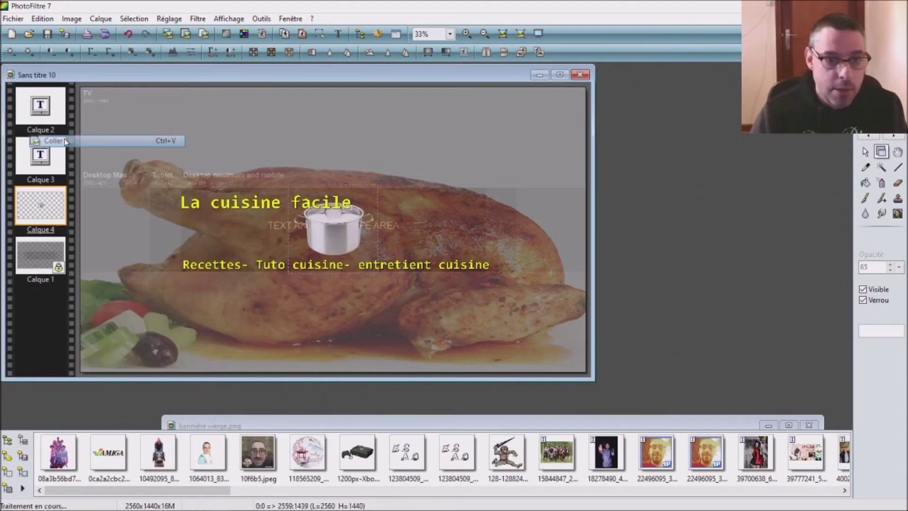
drag(359, 243, 290, 245)
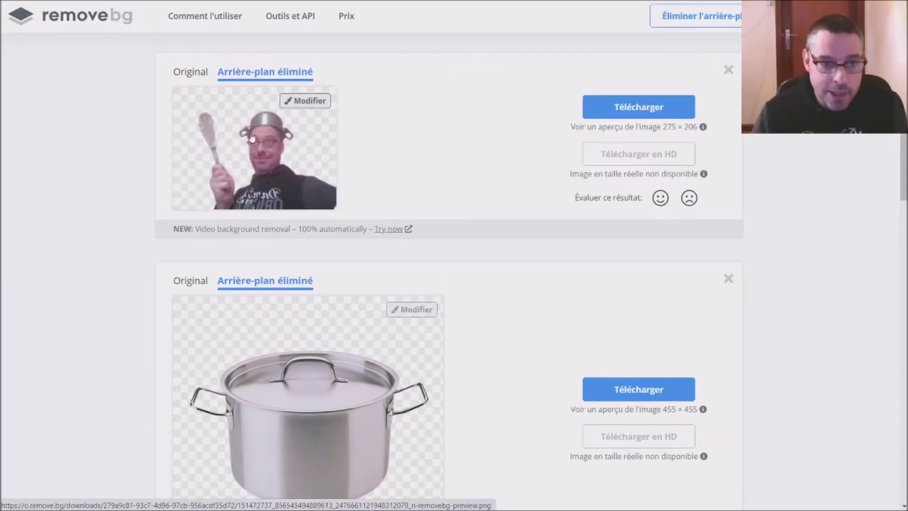
Download the 275 × 206 cut-out of the man holding a whisk from remove.bg and paste it near the right end of the banner's safe area
click(638, 107)
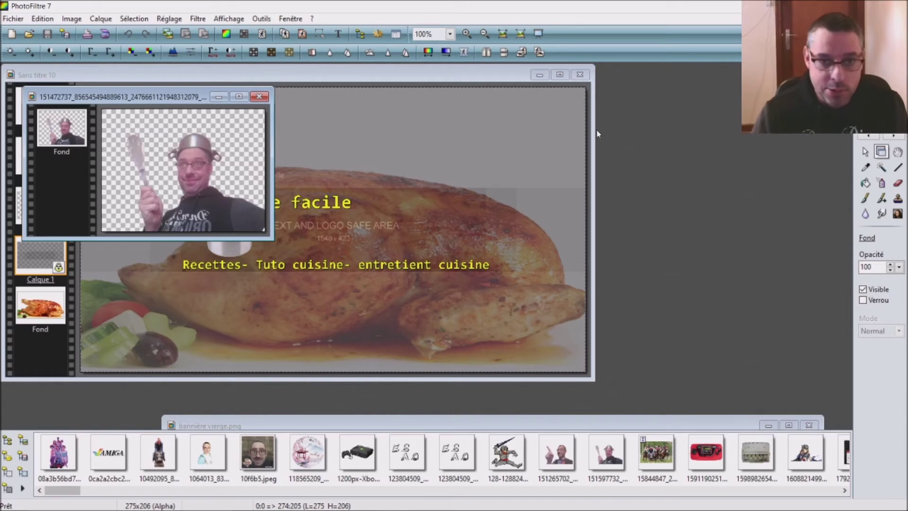
click(337, 180)
key(ctrl+v)
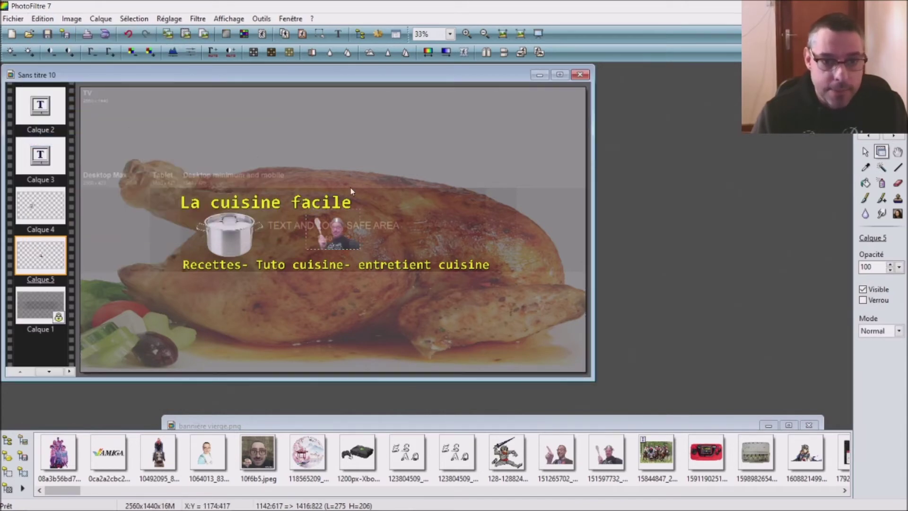
drag(344, 240, 468, 249)
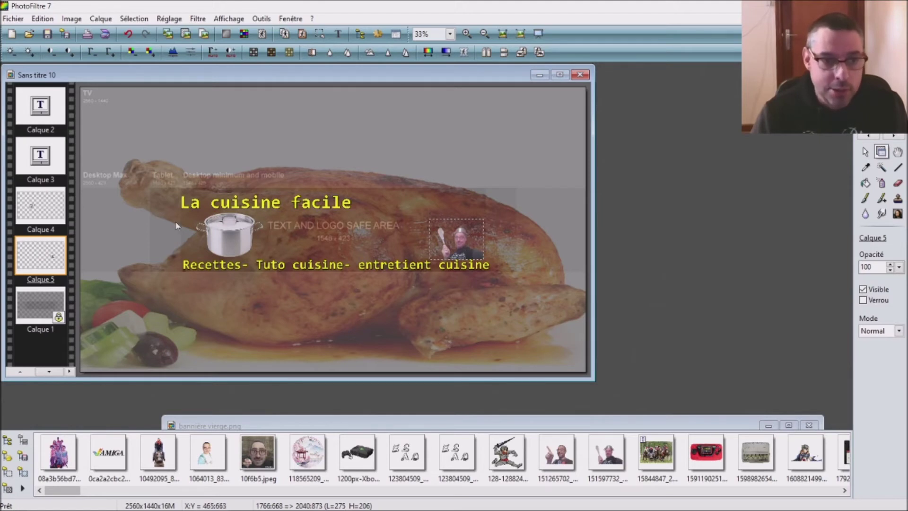
Enlarge the layer of the man holding a whisk until it fills most of the safe area's height
click(71, 19)
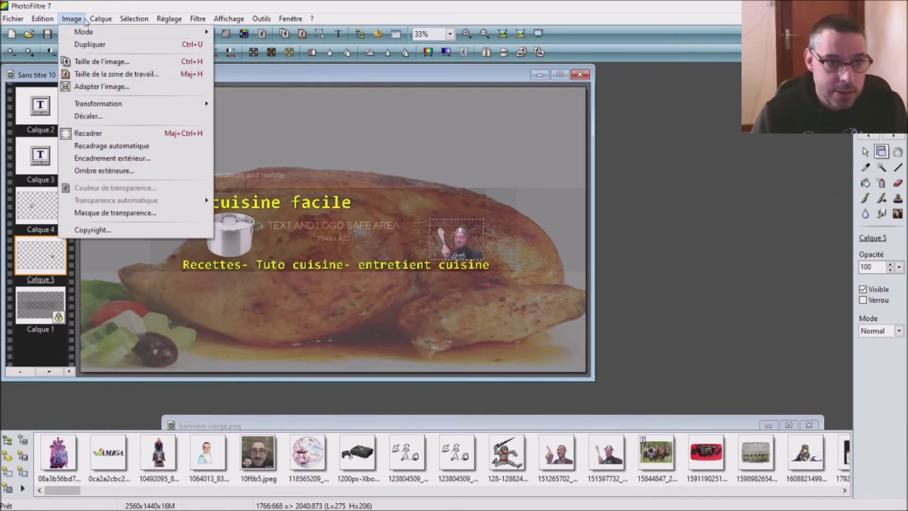
click(142, 171)
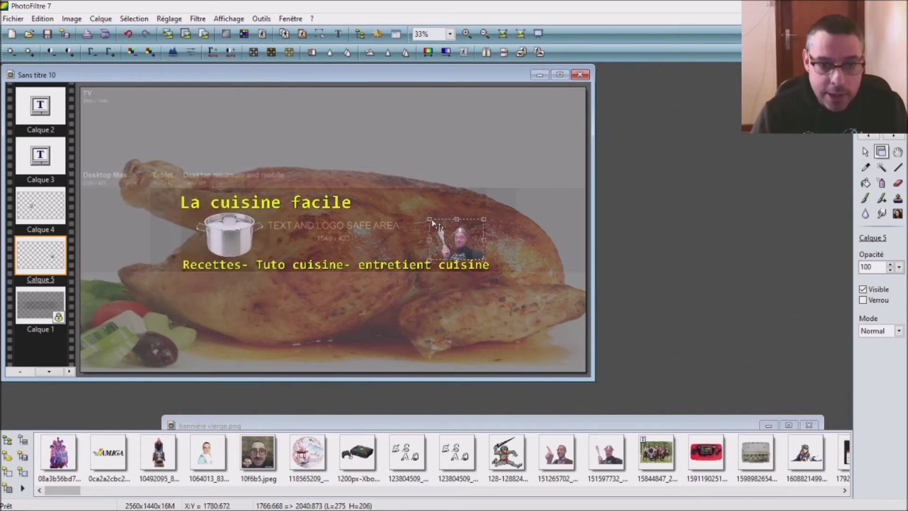
drag(430, 220, 399, 197)
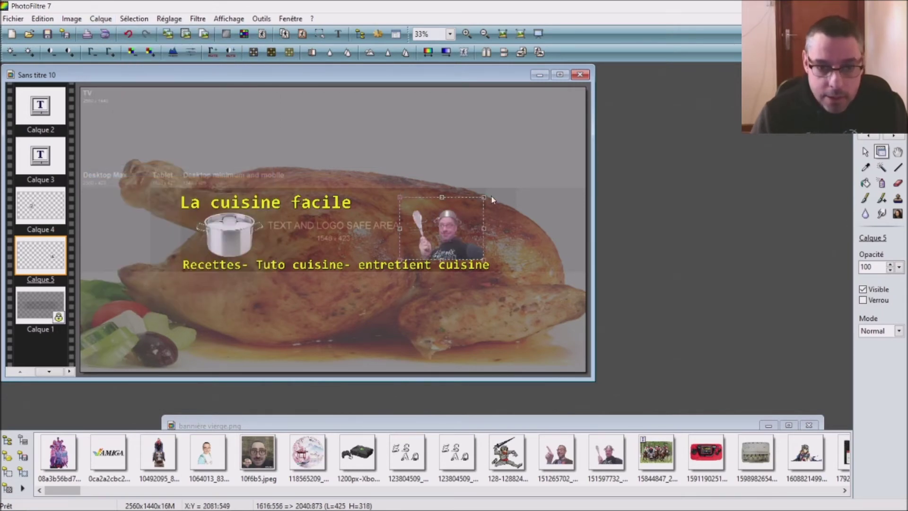
drag(485, 198, 515, 181)
click(385, 157)
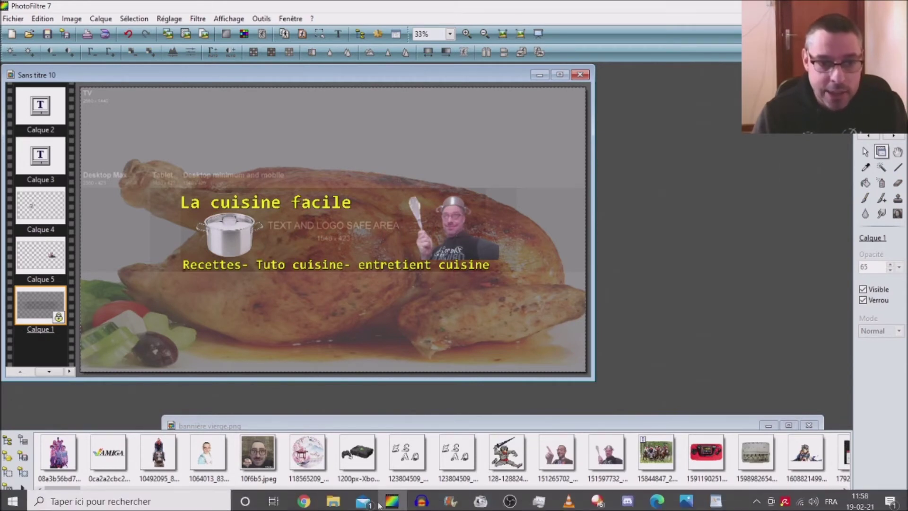
Copy the address of the Barbecue électrique picture in the browser, remove its background in remove.bg and download the 577 × 433 preview
click(334, 499)
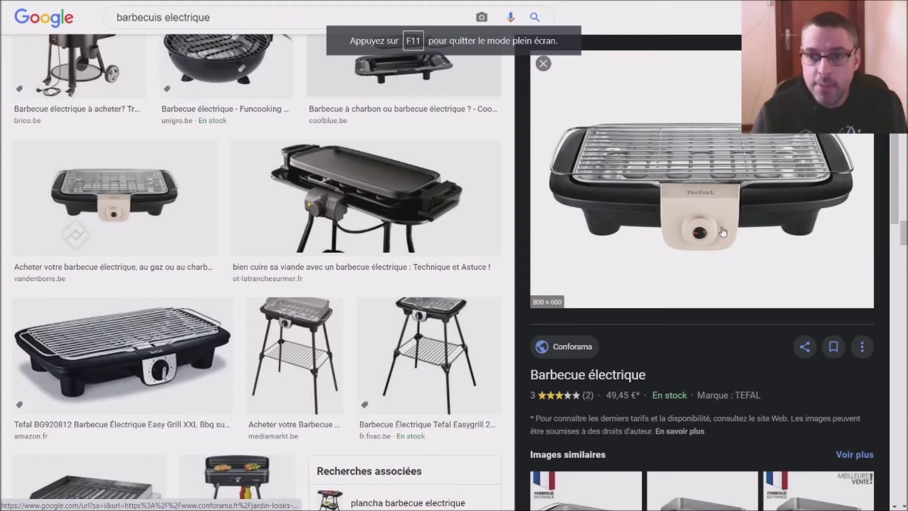
right_click(740, 91)
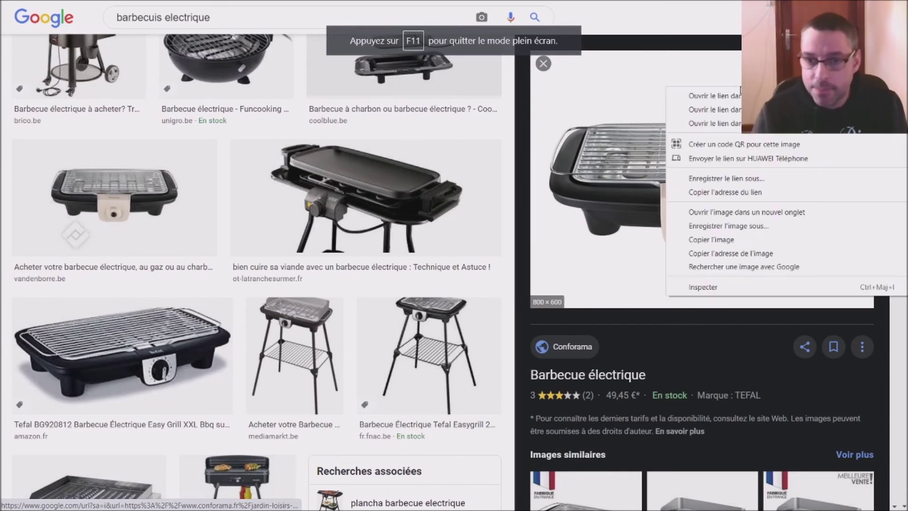
click(781, 255)
key(ctrl+Tab)
key(ctrl+v)
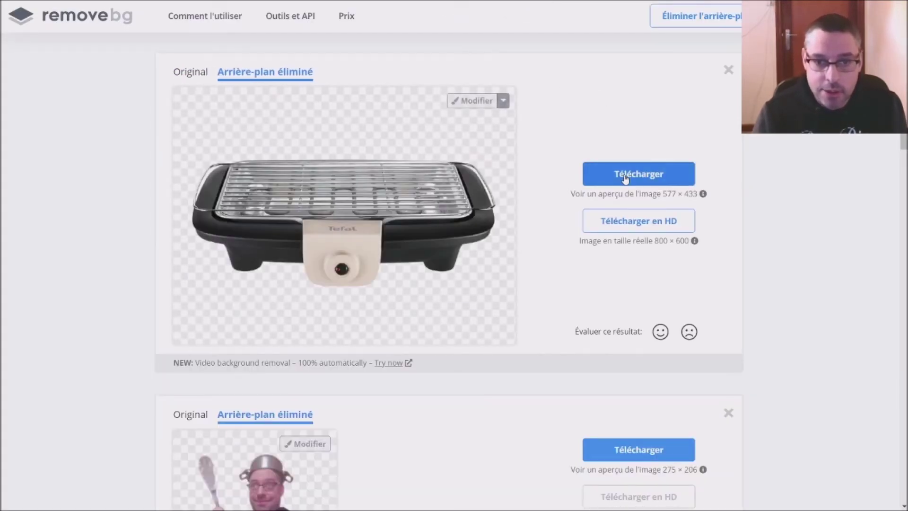
click(622, 171)
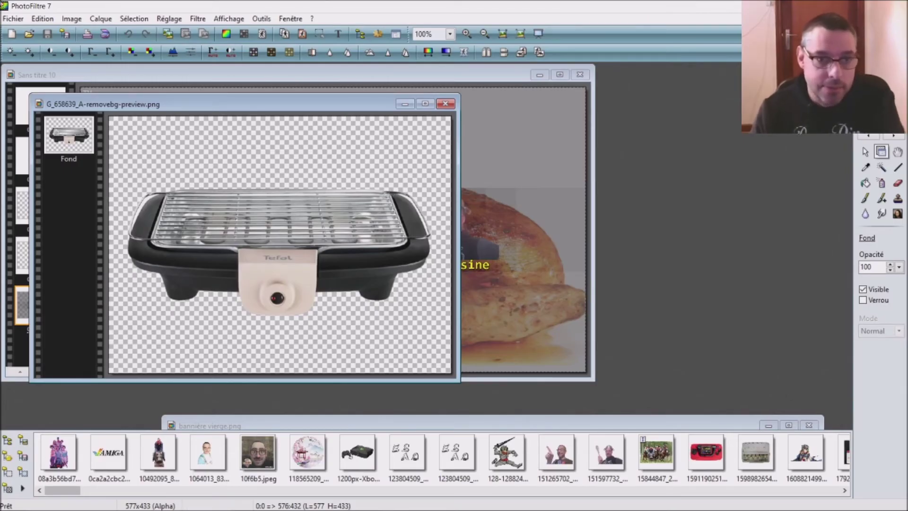
Copy the cut-out barbecue into the banner and place it between the pot and the man
click(41, 18)
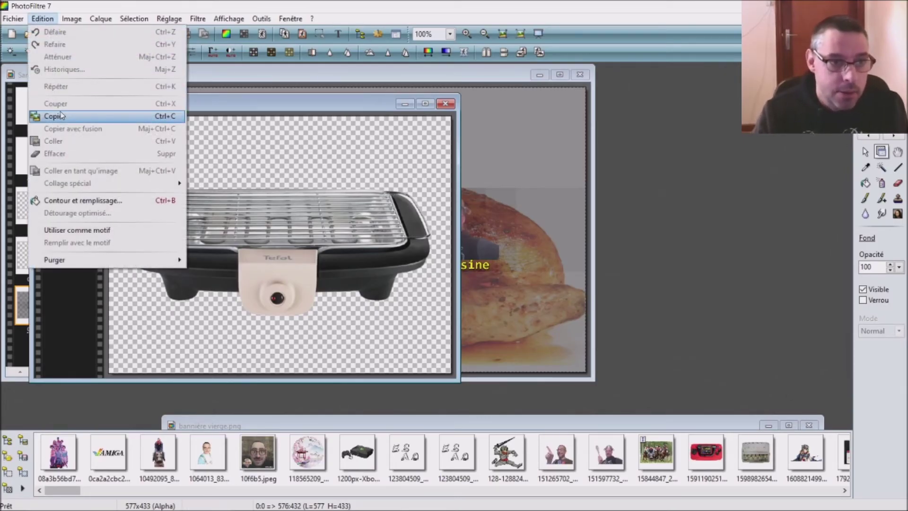
click(54, 116)
click(156, 79)
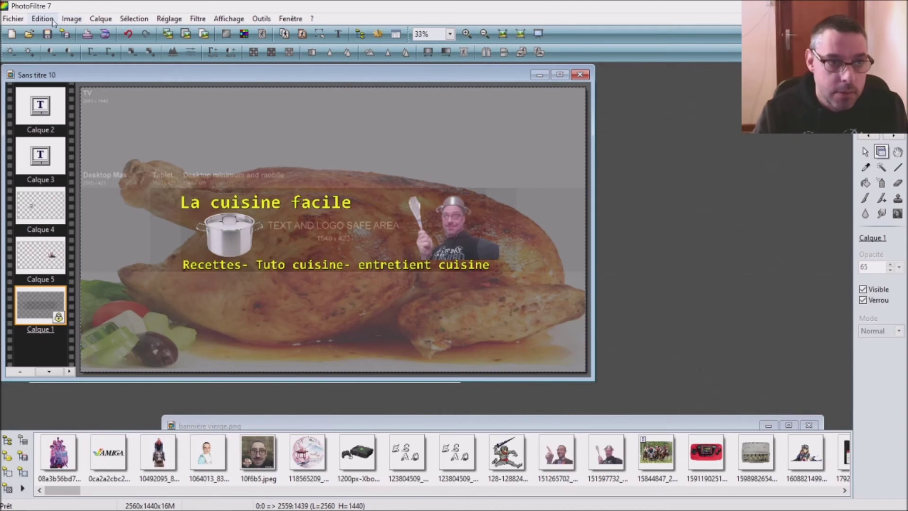
click(51, 19)
click(74, 140)
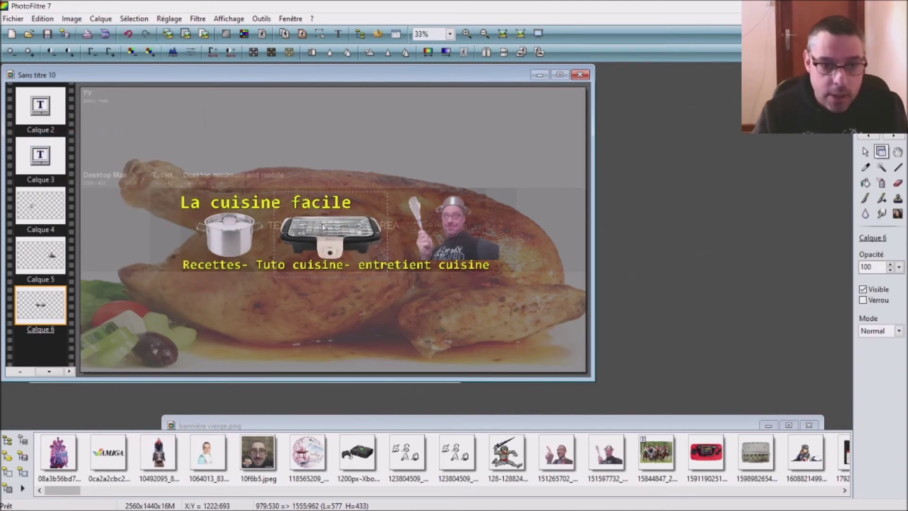
drag(323, 227, 326, 229)
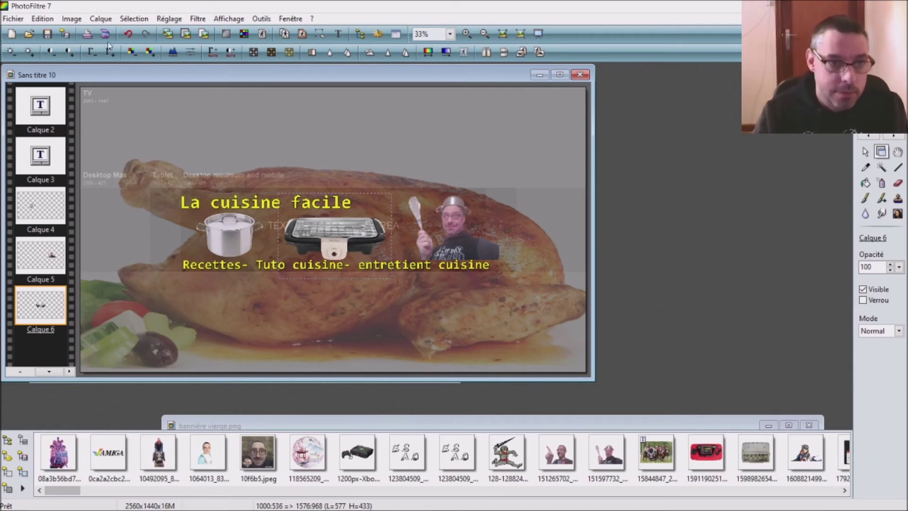
Resize the barbecue layer to about 509 × 382 px and recentre it between the pot and the man
click(99, 19)
click(127, 171)
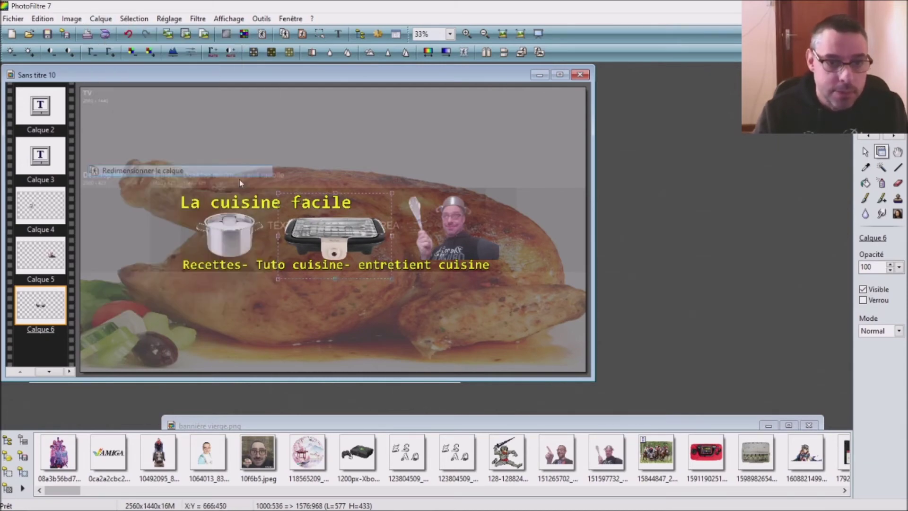
drag(392, 195, 384, 201)
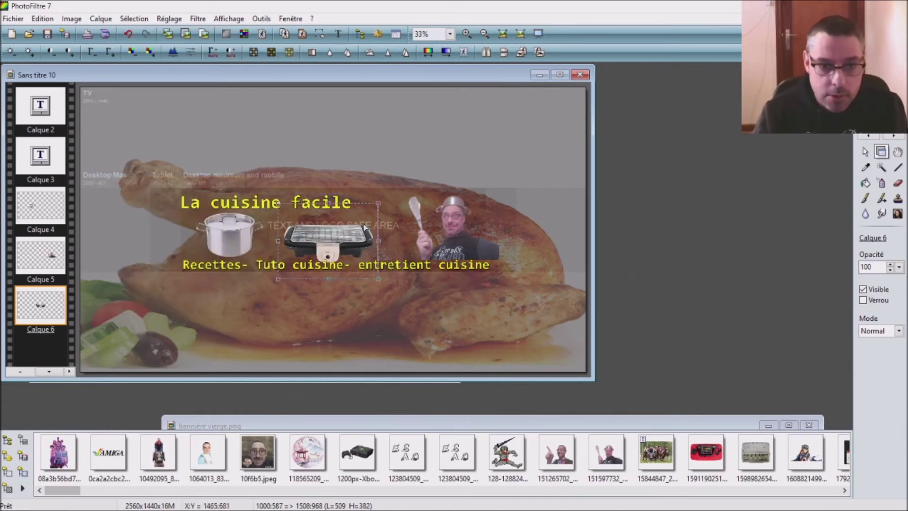
drag(351, 233, 352, 232)
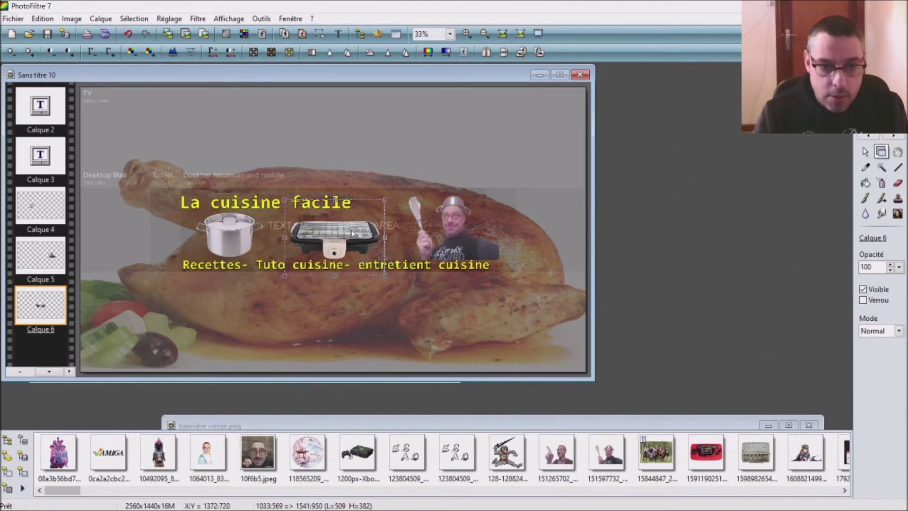
double_click(351, 229)
click(371, 151)
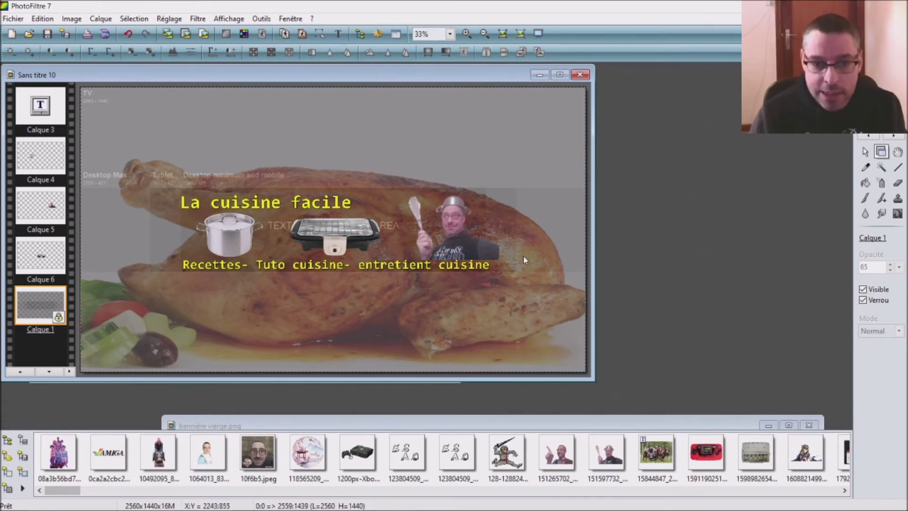
Copy the address of the curved red arrow picture in the browser, and paste the cut-out arrow into the banner beside the man
key(alt+Tab)
right_click(837, 139)
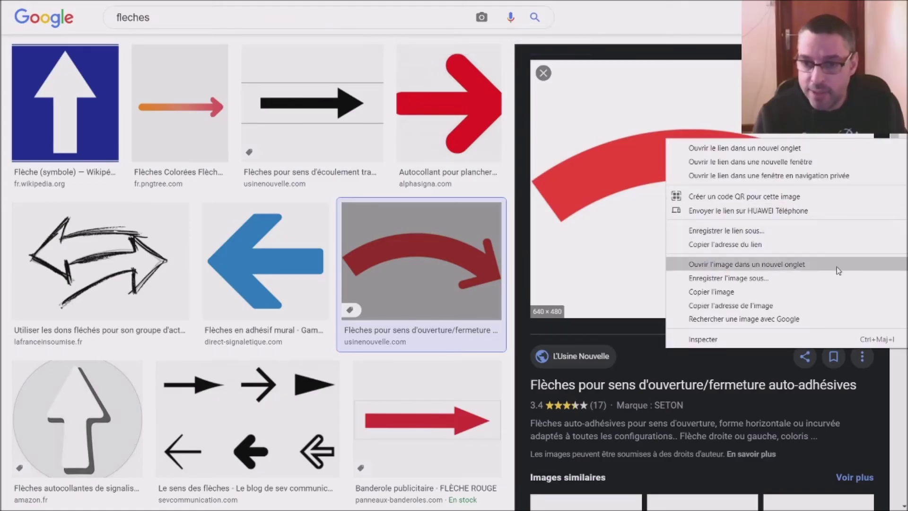
click(842, 307)
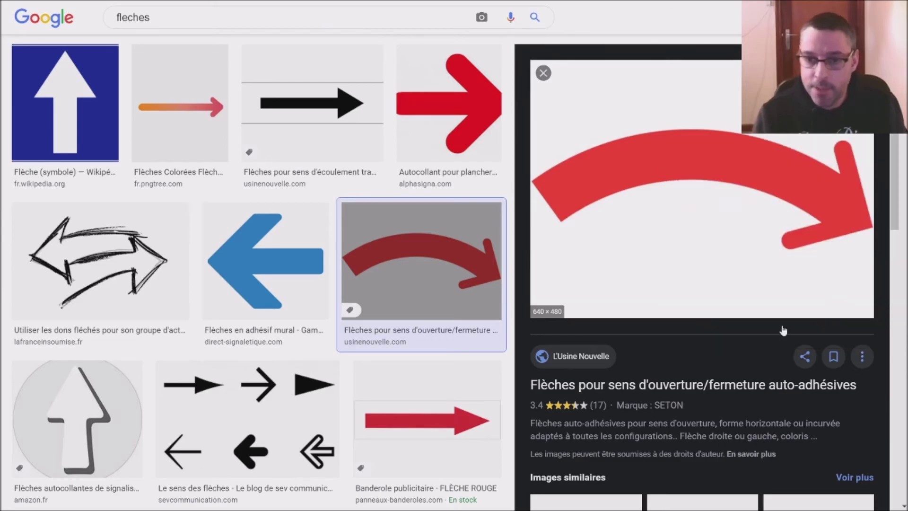
key(alt+Tab)
key(ctrl+v)
drag(383, 235, 557, 250)
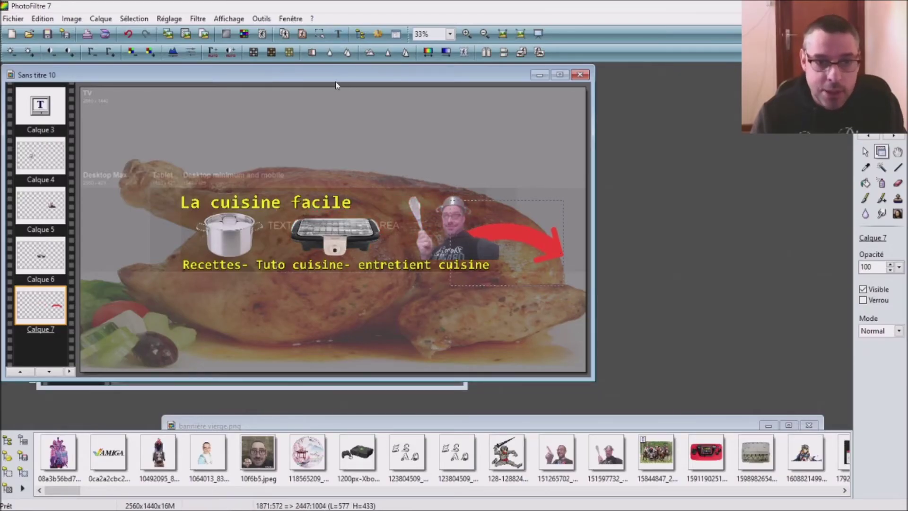
Resize the red arrow layer to about 377 × 283 px and position it just to the right of the man
click(100, 18)
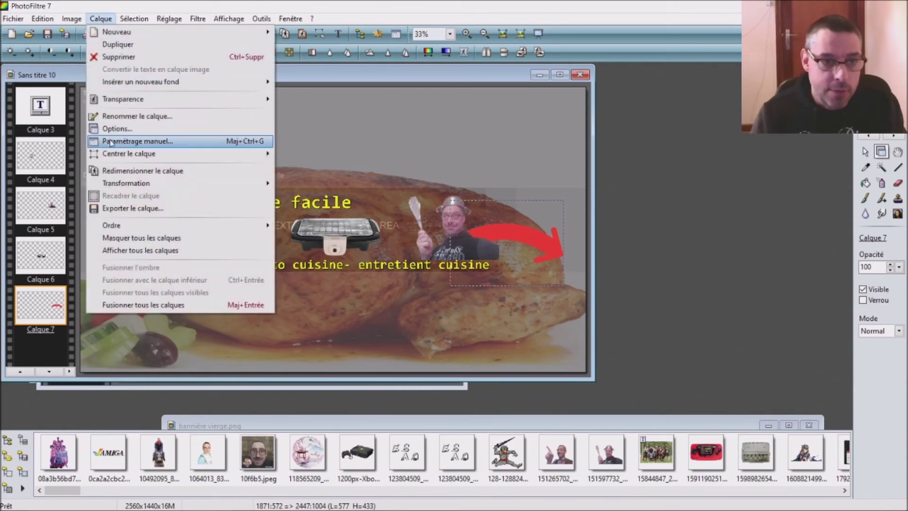
click(124, 196)
drag(544, 247, 541, 247)
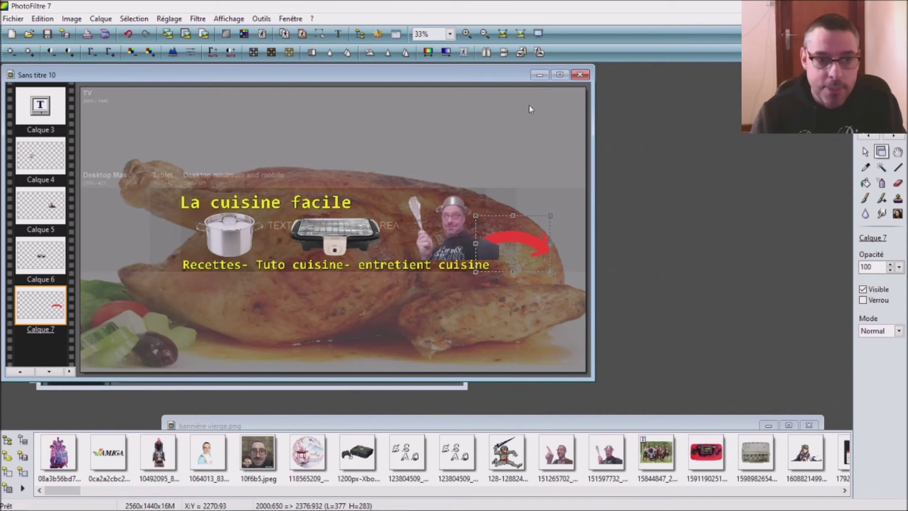
click(490, 116)
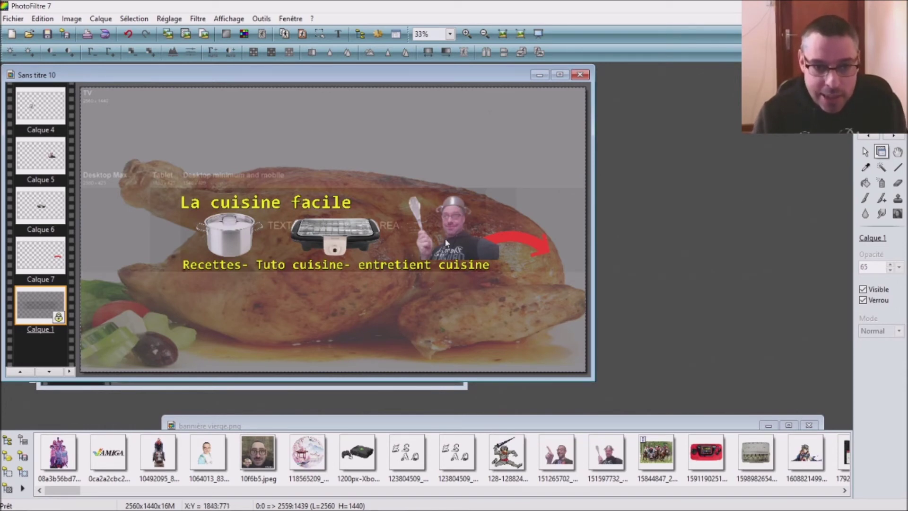
Set the opacity of the banner template layer, Calque 1, to 1%
right_click(39, 297)
click(106, 126)
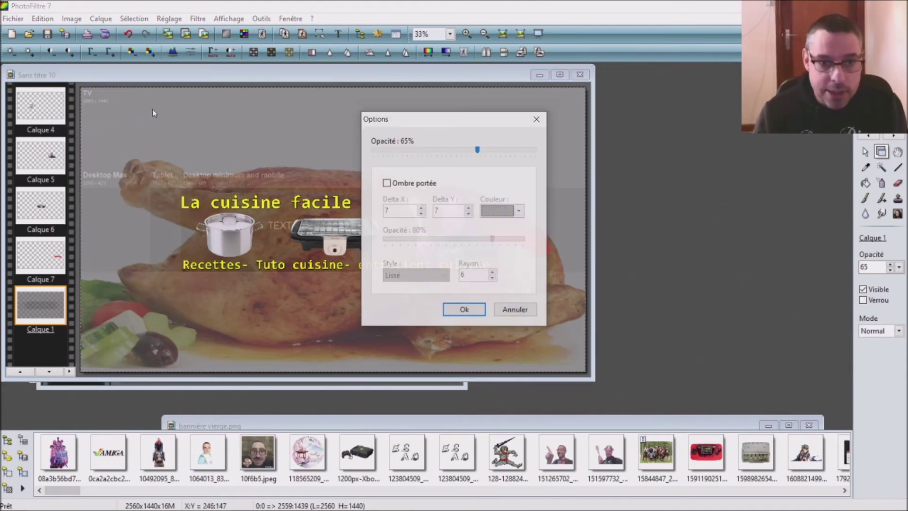
drag(478, 150, 354, 143)
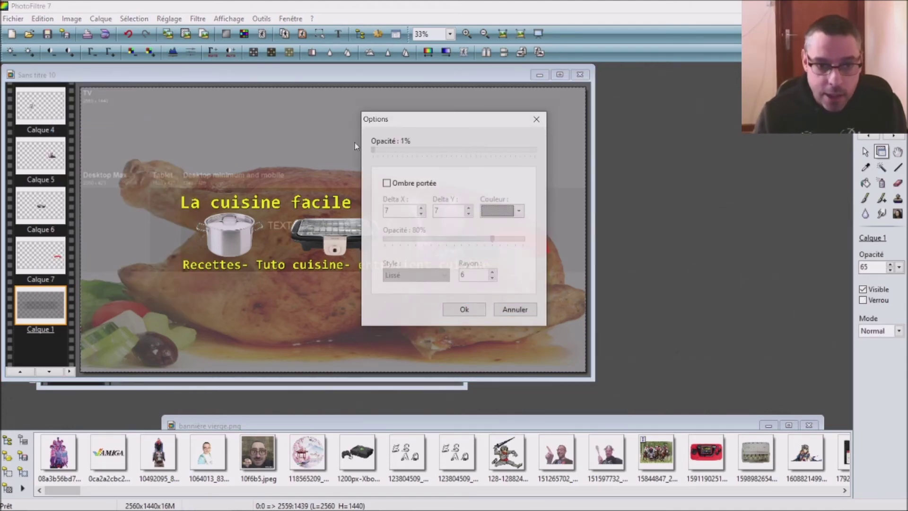
click(464, 309)
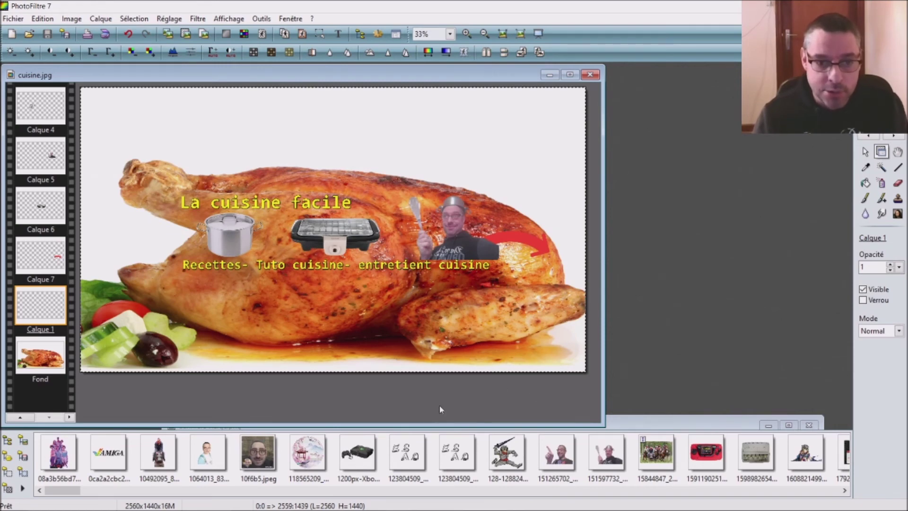
Save the finished cooking banner as a new image file
click(13, 19)
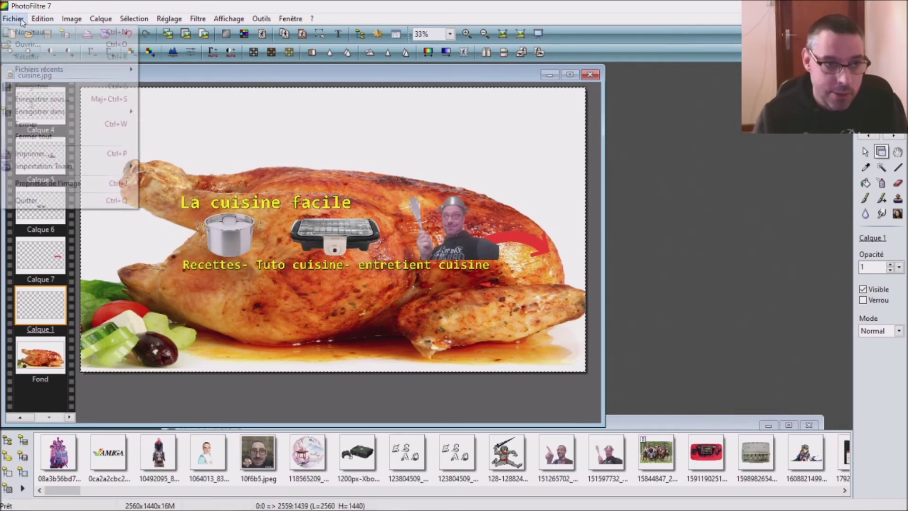
click(40, 100)
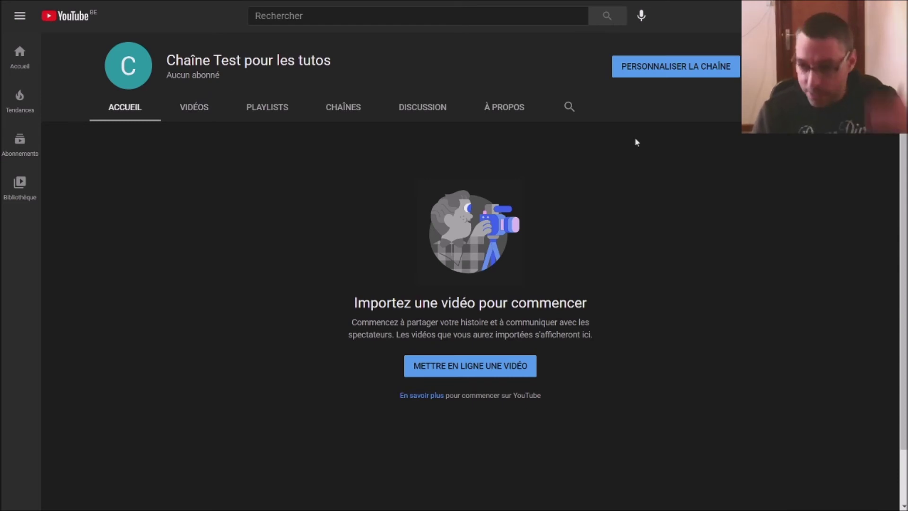
Switch to YouTube in the browser and open the test channel's branding customisation in YouTube Studio
mouse_move(454, 9)
click(889, 15)
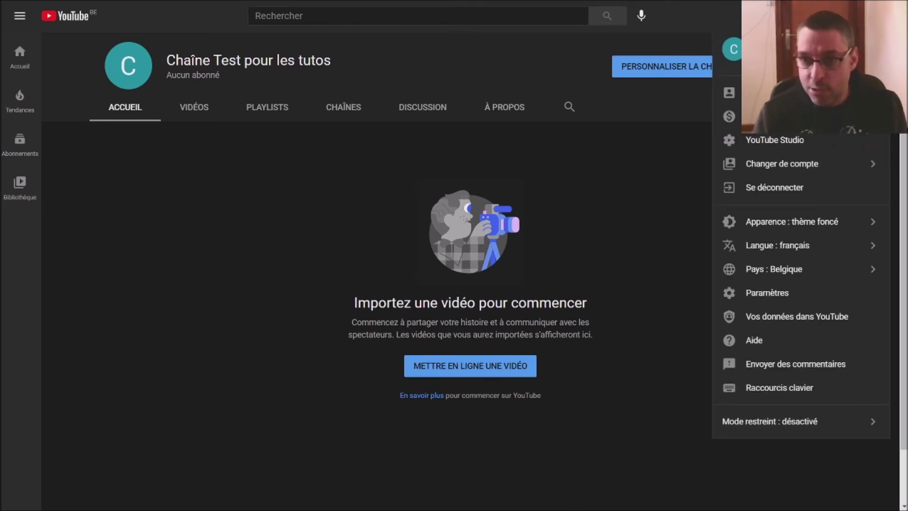
click(770, 138)
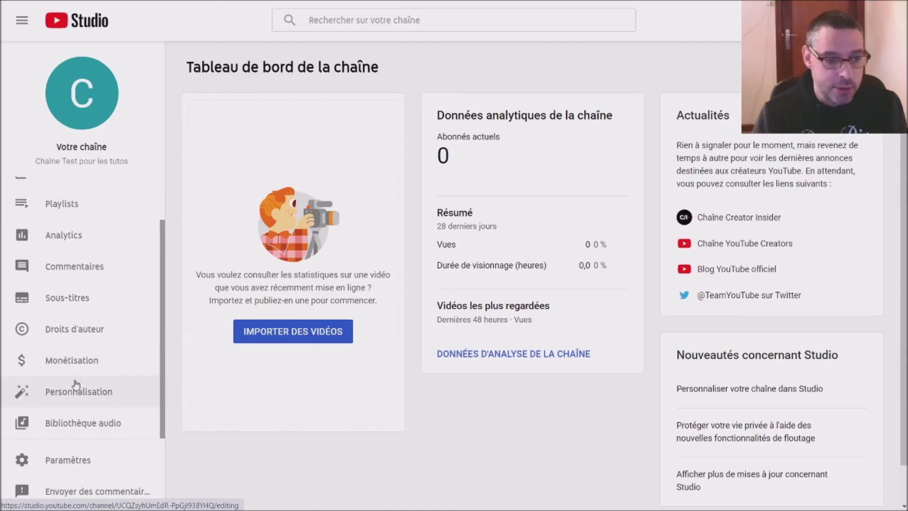
click(77, 402)
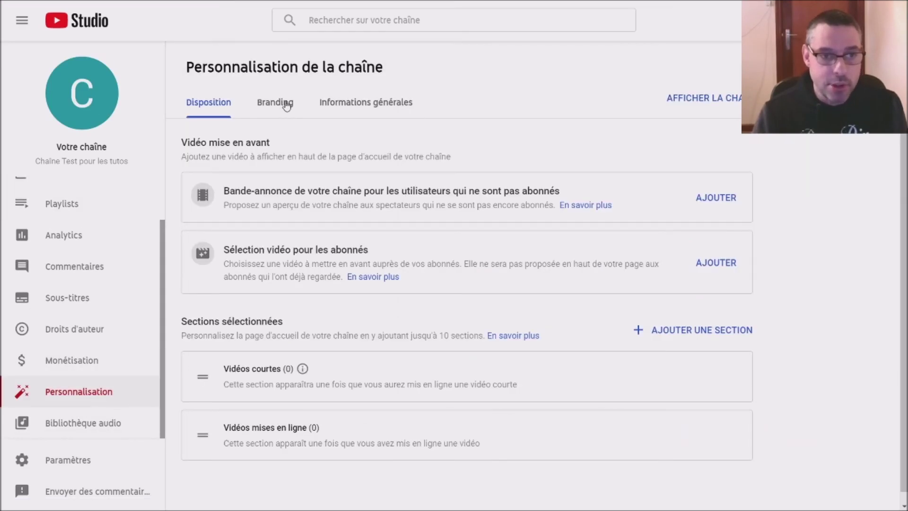
click(286, 105)
scroll(414, 101, down, 2)
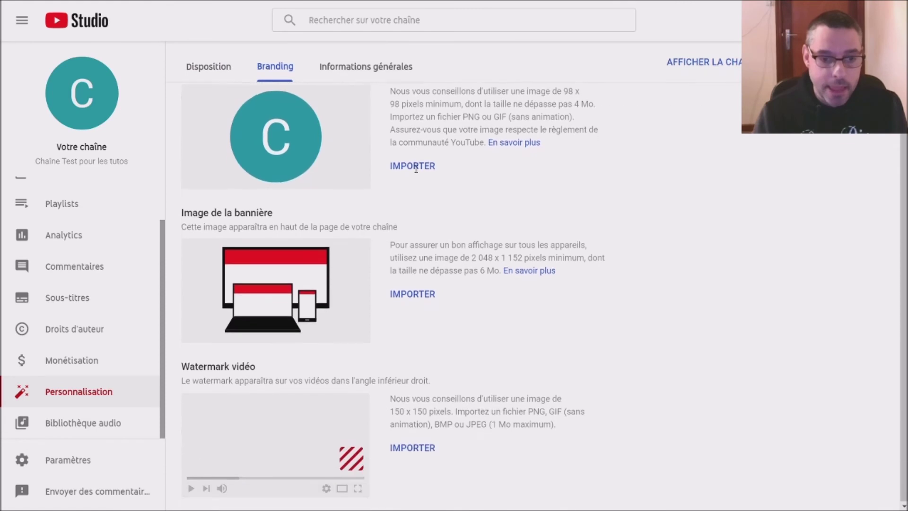
scroll(424, 161, up, 1)
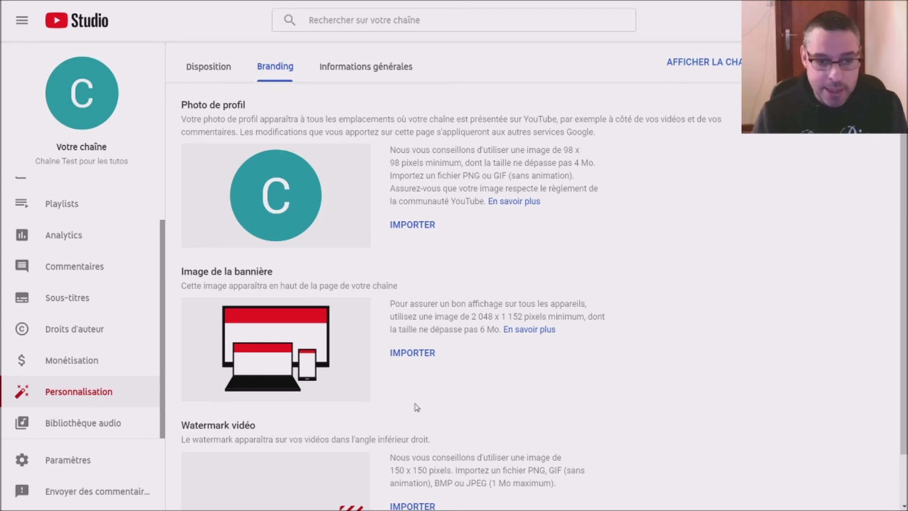
Import the image file poulet as the channel's banner with its default framing and publish the change
click(416, 354)
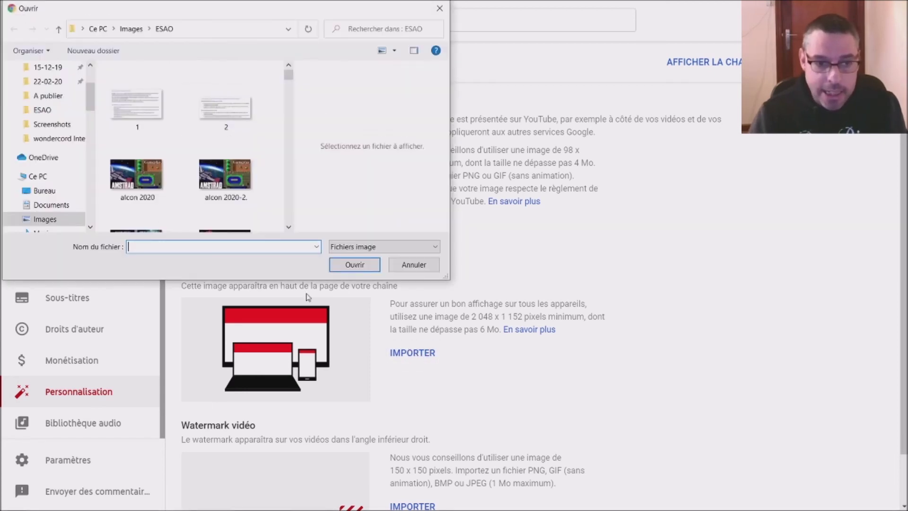
text(poulet)
key(Return)
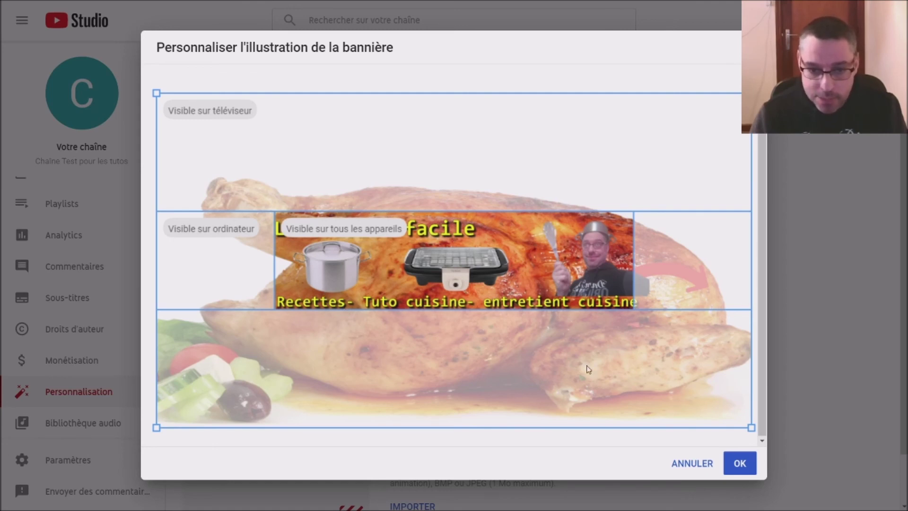
click(740, 463)
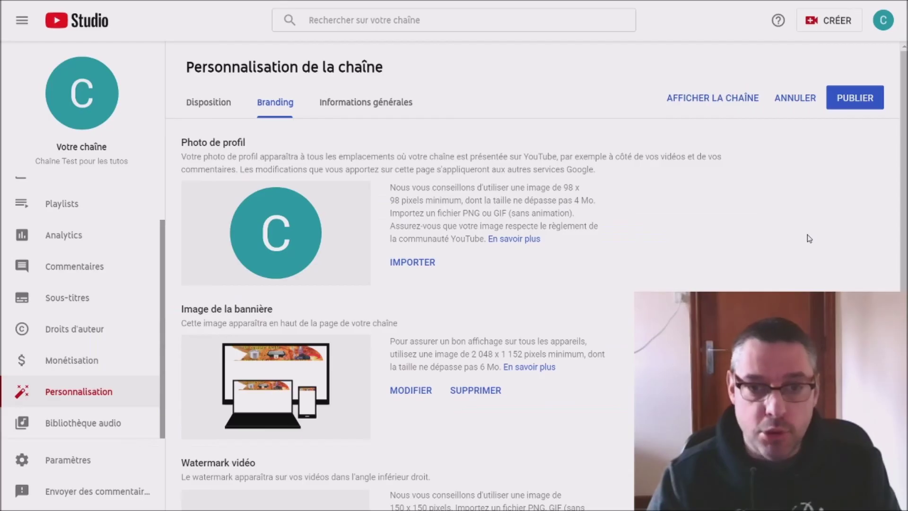
click(855, 98)
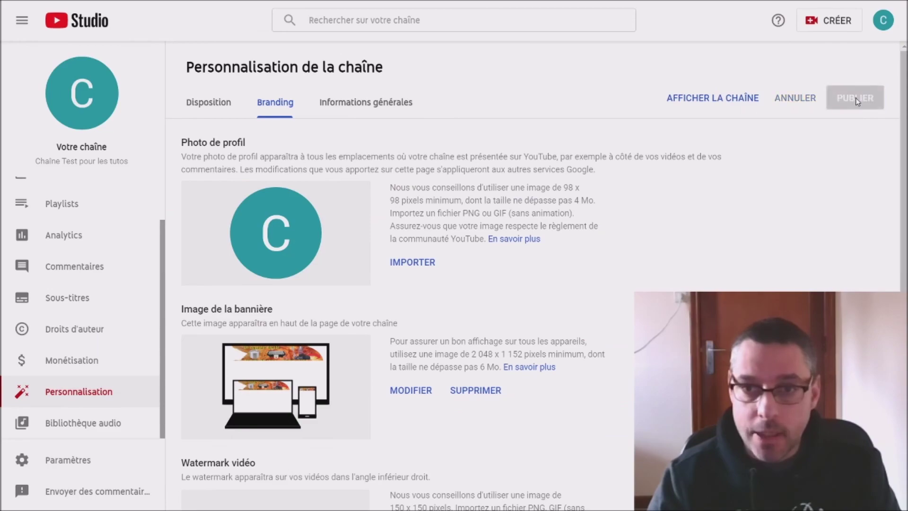